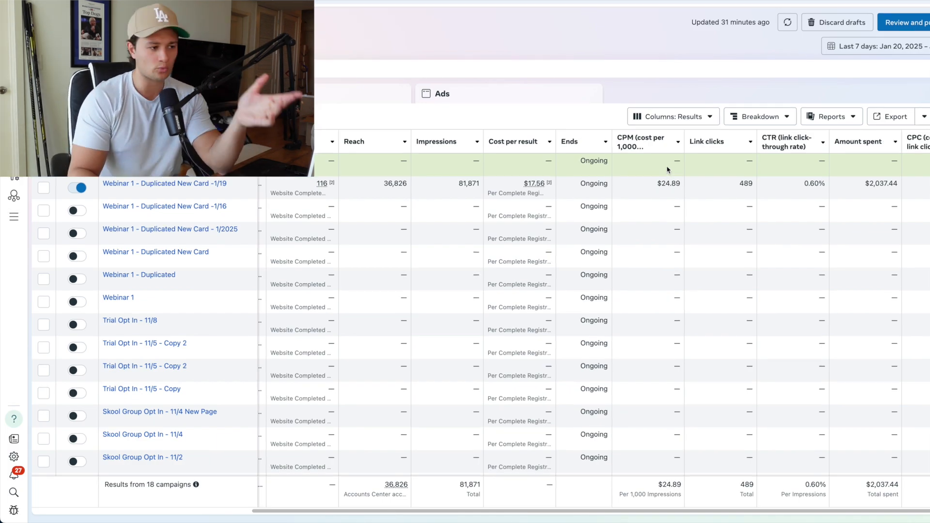
Step: Refresh the campaign results and check the reporting date range and cost per result of the active webinar campaign
left_click(787, 22)
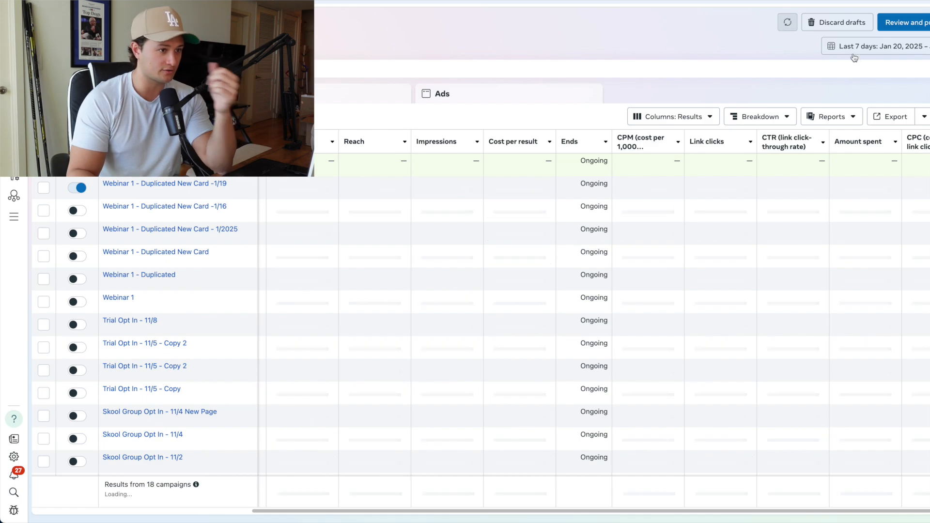
left_click(853, 54)
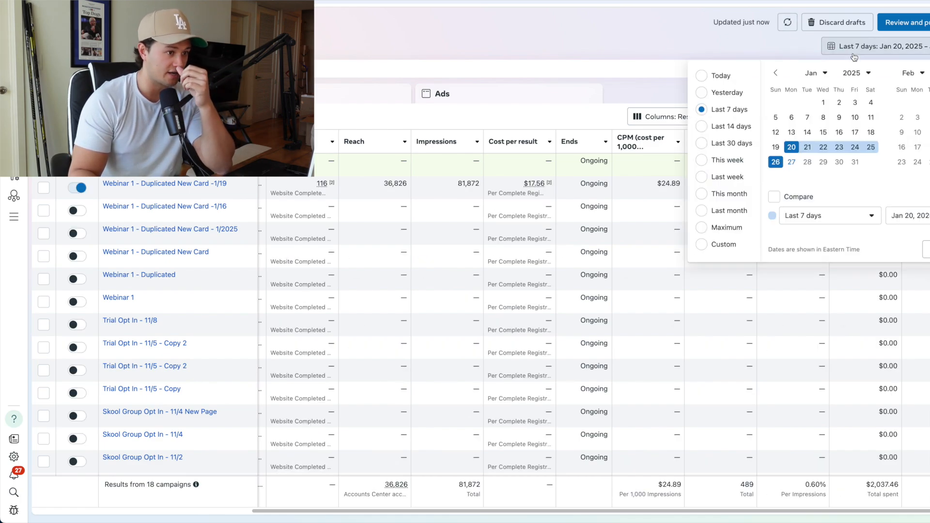
left_click(693, 53)
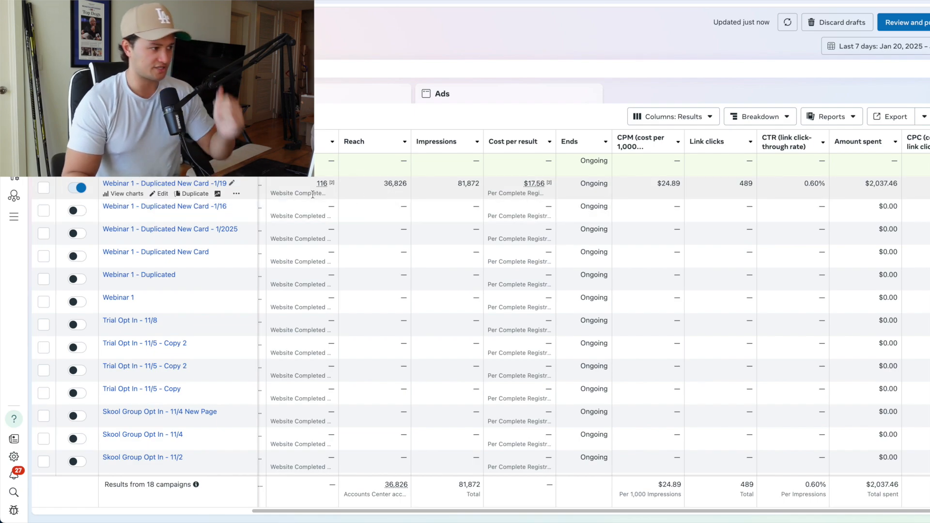
mouse_move(539, 183)
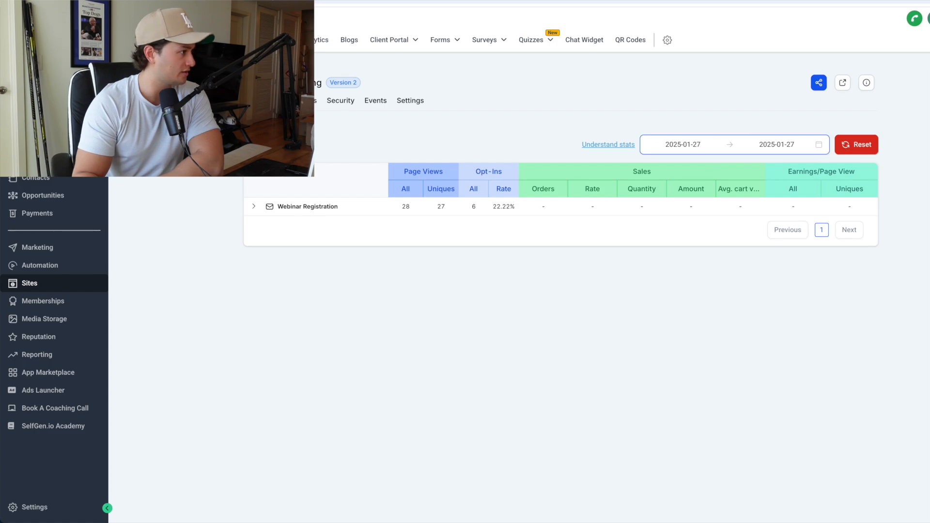
Step: Switch to the webinar funnel's stats and set their date range to 2025-01-20 through 2025-01-26
left_click(737, 151)
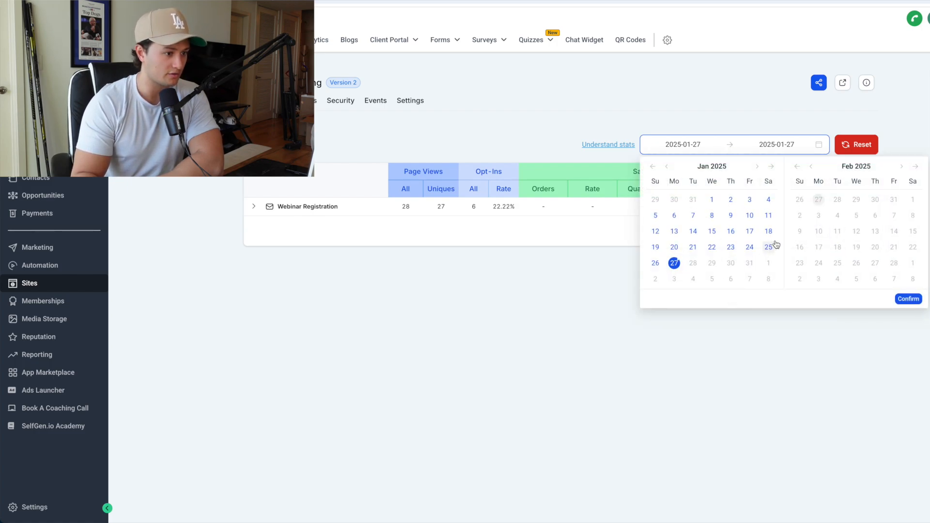
left_click(674, 247)
left_click(655, 263)
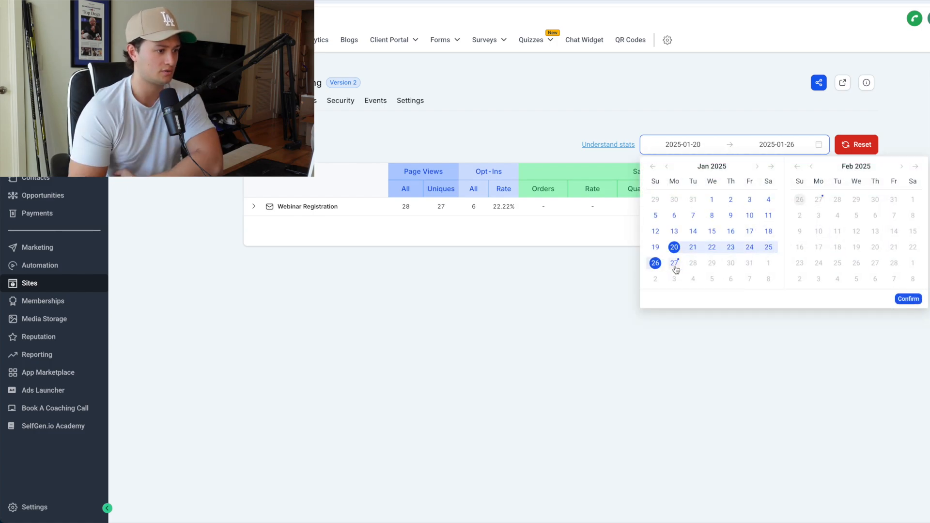
left_click(914, 299)
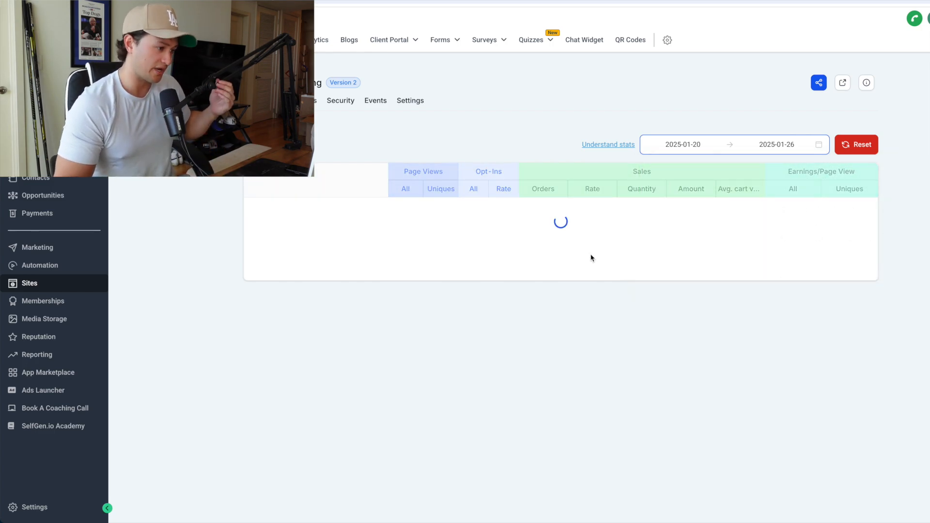
Step: Examine the opt-in count and opt-in rate of the Webinar Registration page
double_click(474, 207)
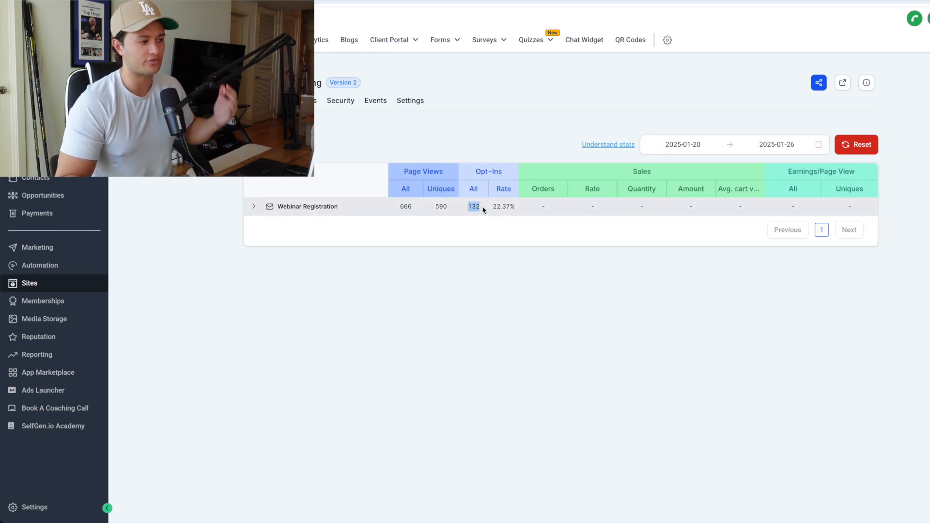
left_click(504, 209, "shift")
left_click(536, 238)
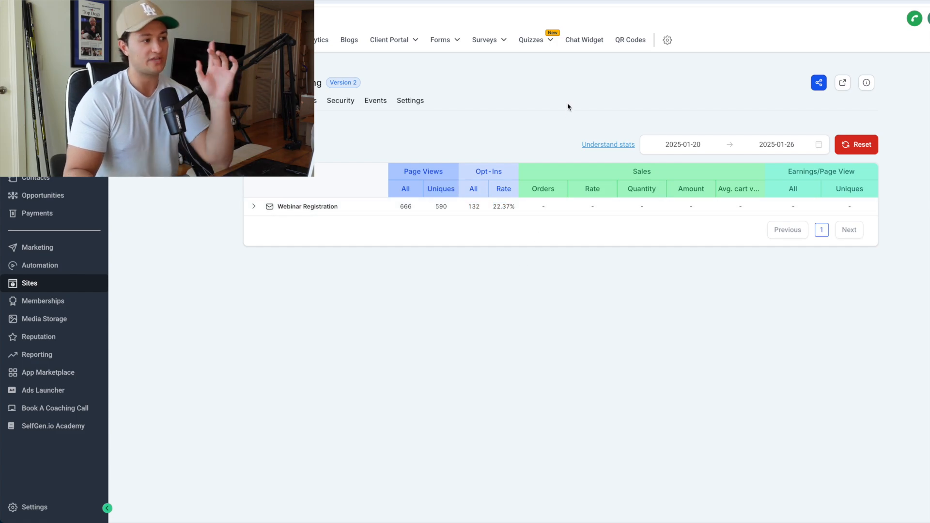
left_click_drag(517, 208, 476, 207)
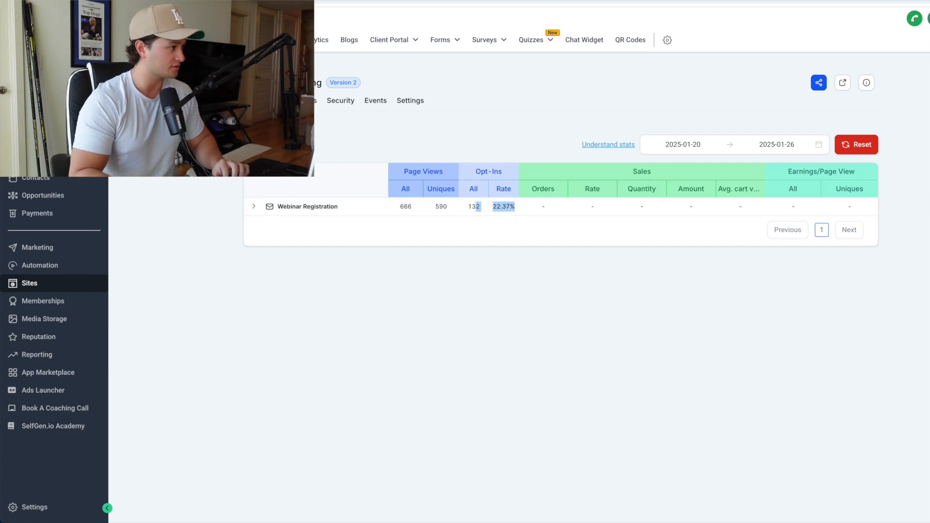
Step: Work out the ad cost per opt-in by dividing 2037 by 132 in Calculator, and close it
key("super+space")
type("calc")
key("Return")
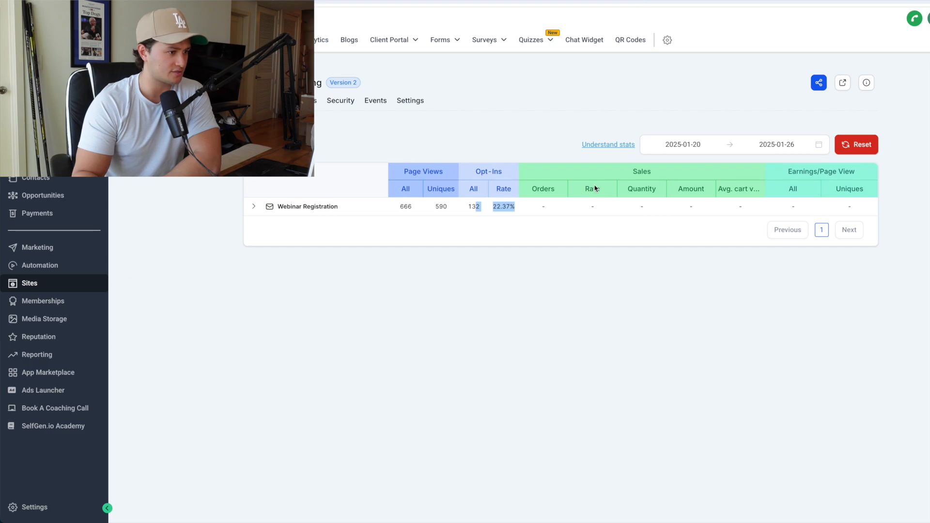
type("2037")
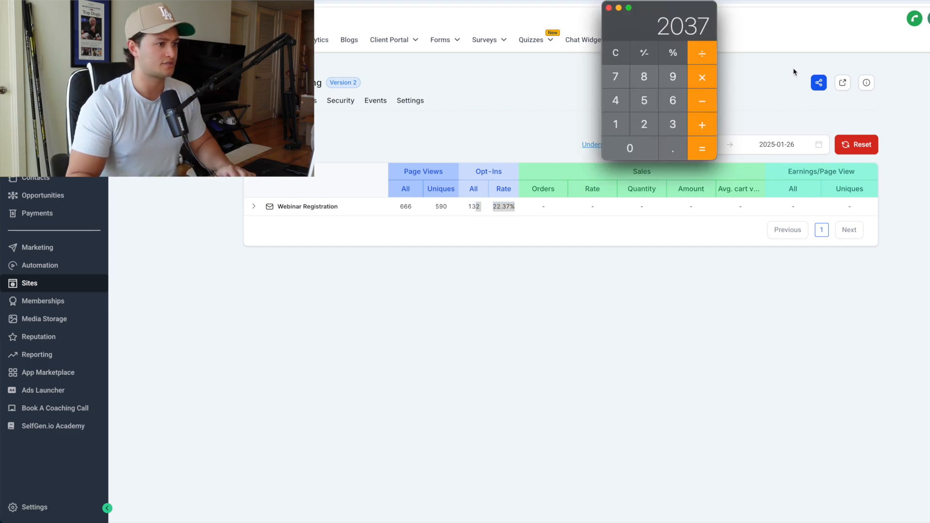
left_click(706, 55)
type("132")
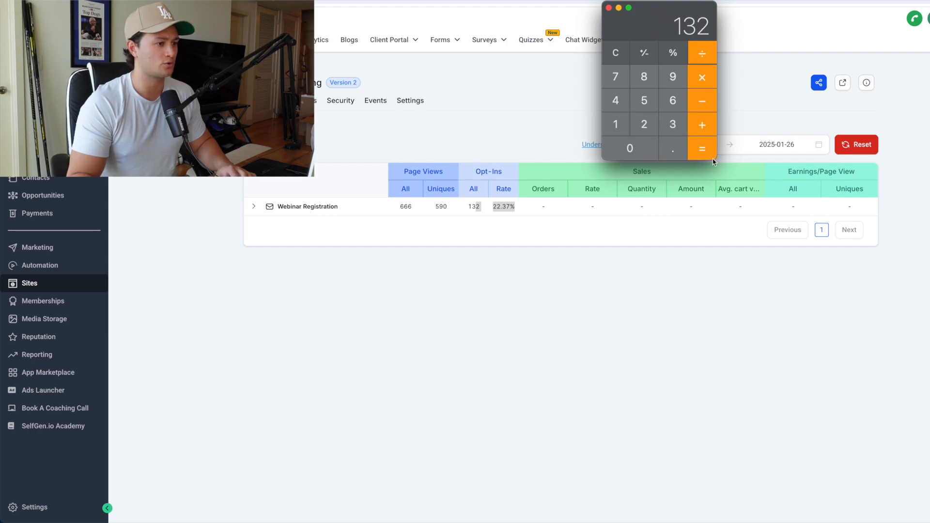
left_click(705, 153)
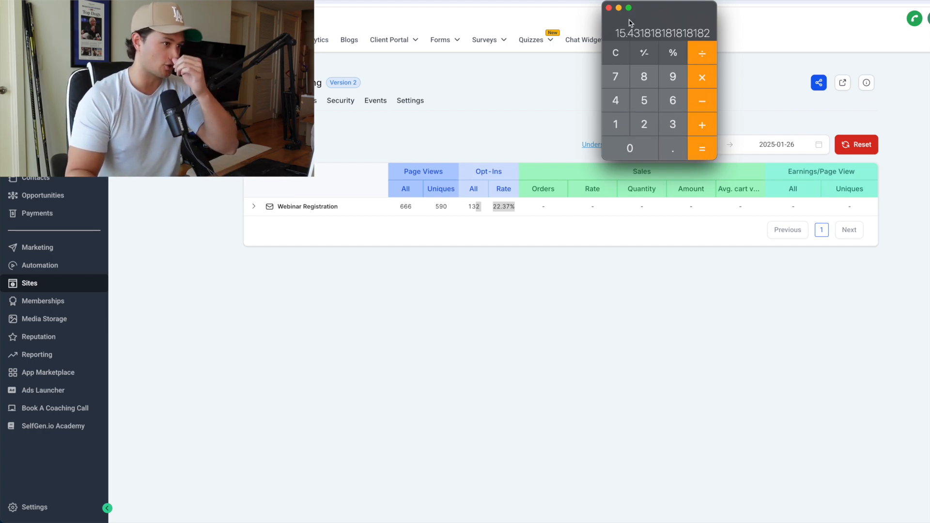
left_click(608, 8)
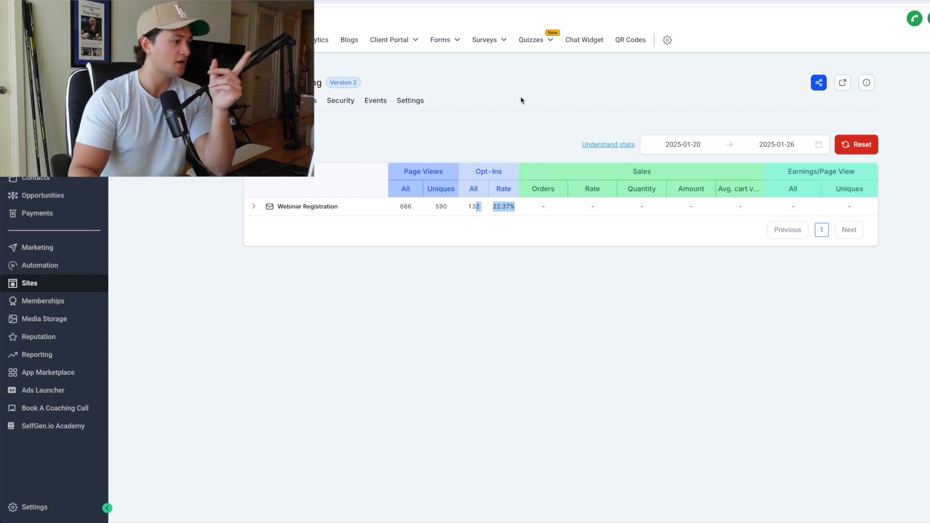
left_click(505, 318)
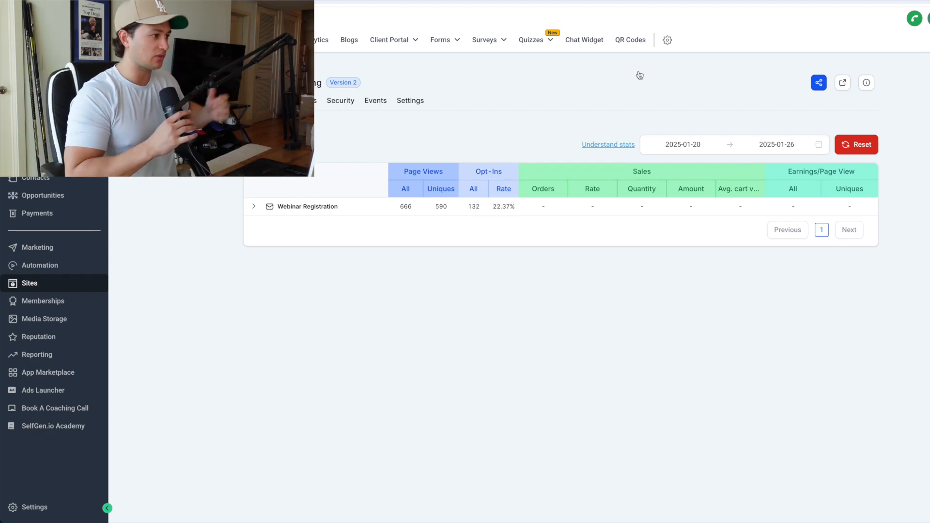
Step: Switch to the SCOREBOARD spreadsheet and review the January webinar dates in the NUMBERS table
left_click(396, 2)
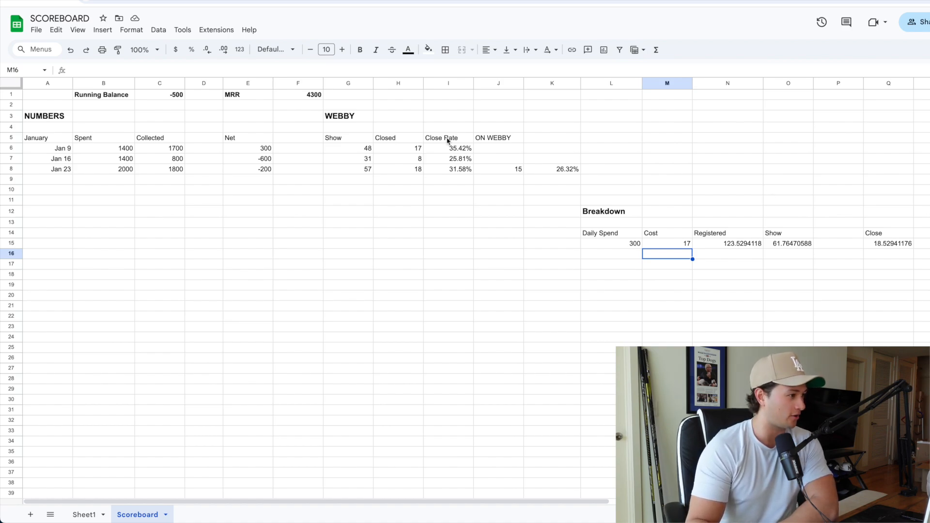
left_click(45, 148)
left_click(45, 159)
left_click(48, 167)
left_click(47, 146)
left_click(42, 141)
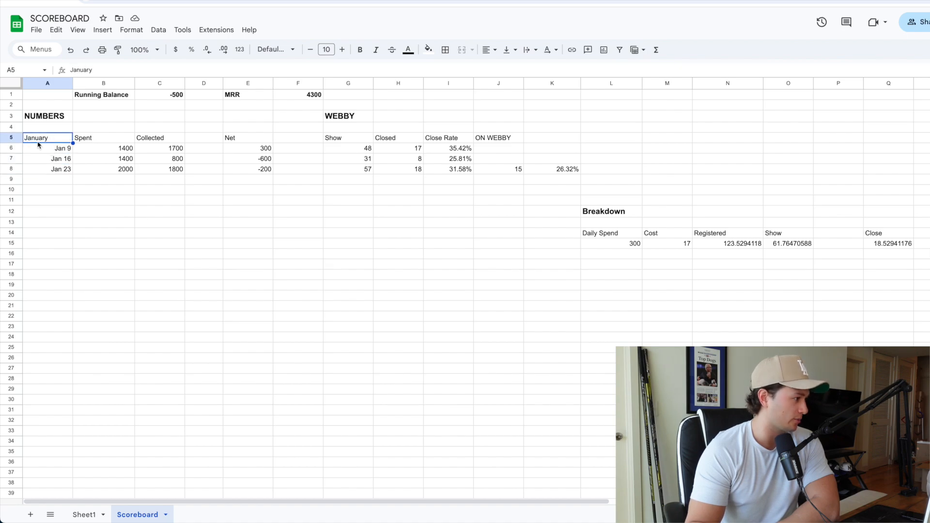
left_click(63, 152)
left_click(66, 158)
left_click(66, 168)
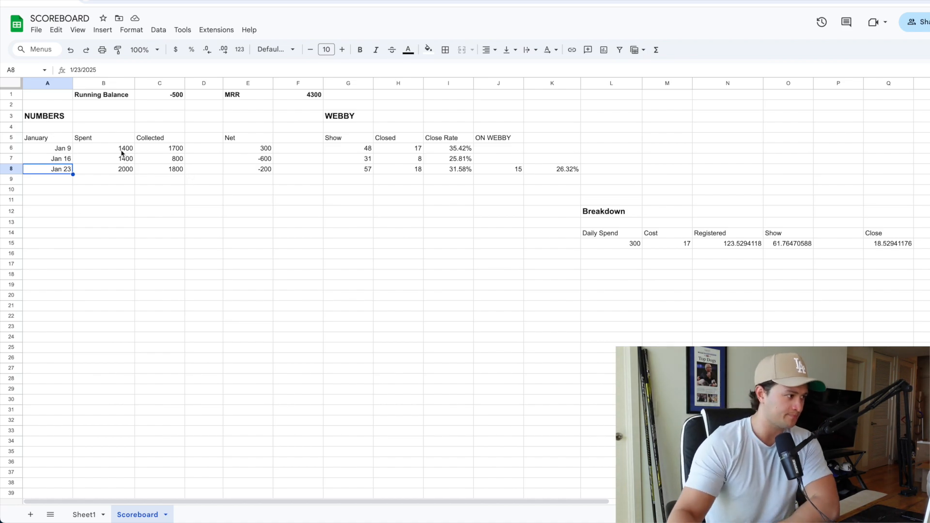
Step: Review the spent, collected and net amounts for Jan 9 and Jan 16 in the NUMBERS table
left_click_drag(121, 152, 124, 159)
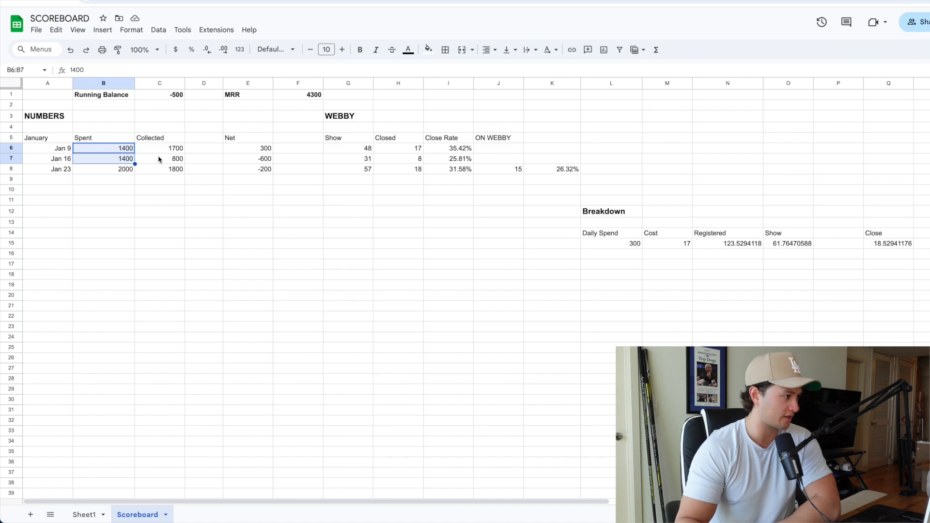
left_click(137, 150)
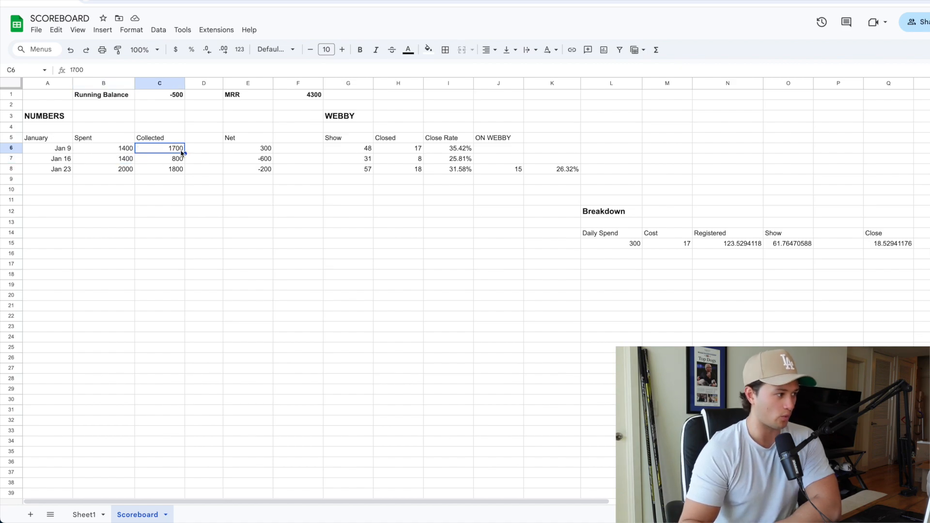
left_click(257, 151)
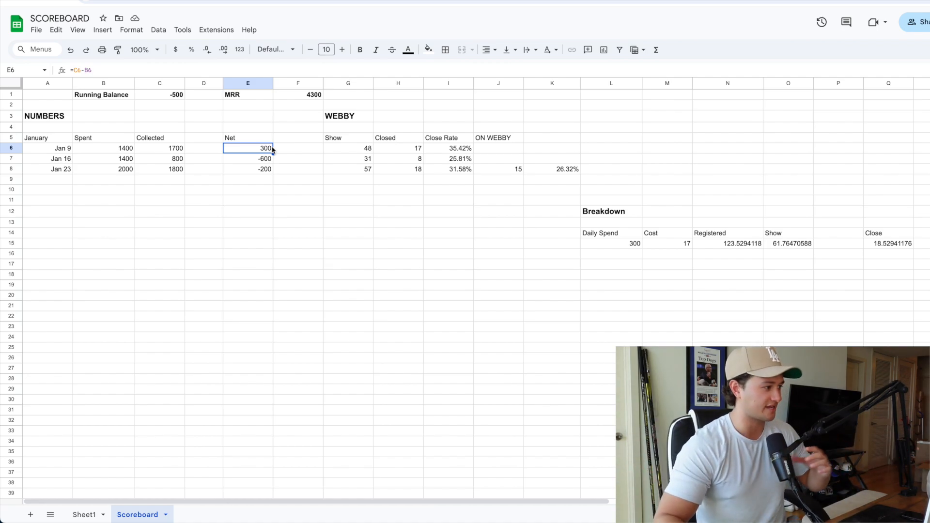
left_click(154, 162)
left_click(131, 159)
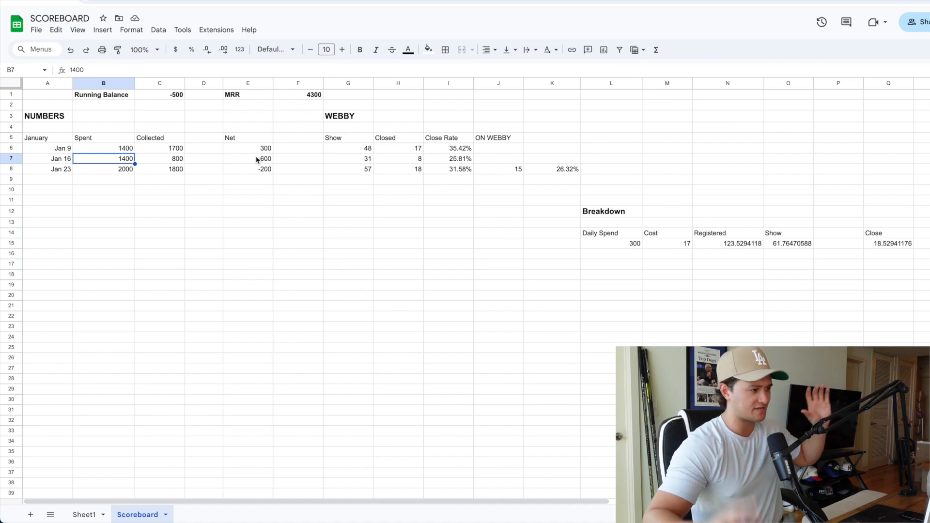
Step: Review the show, closed and close rate figures in the WEBBY table, including the ON WEBBY close rate for Jan 23
left_click(355, 160)
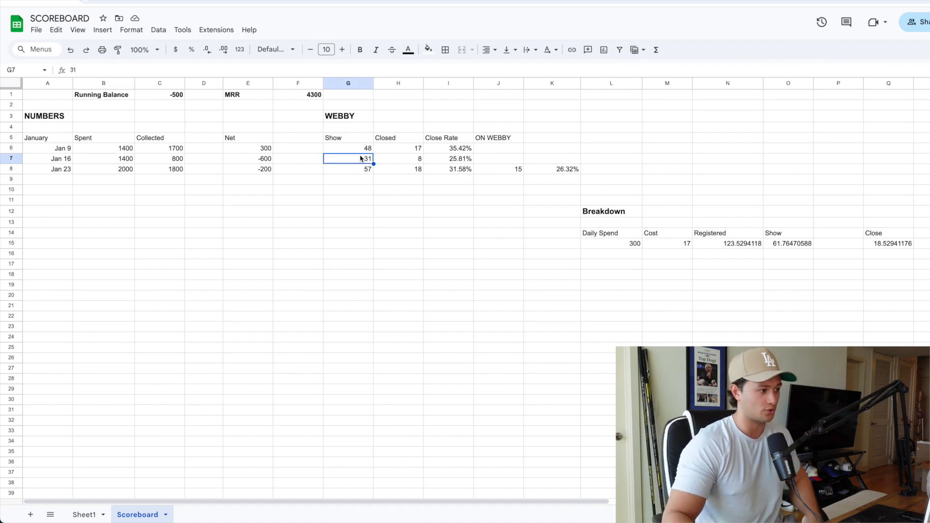
key("Up")
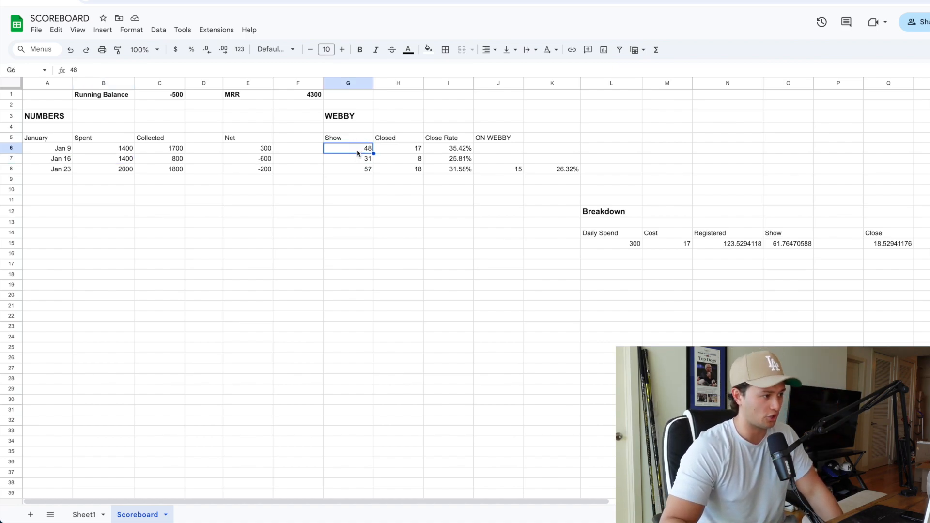
left_click(399, 151)
left_click(462, 150)
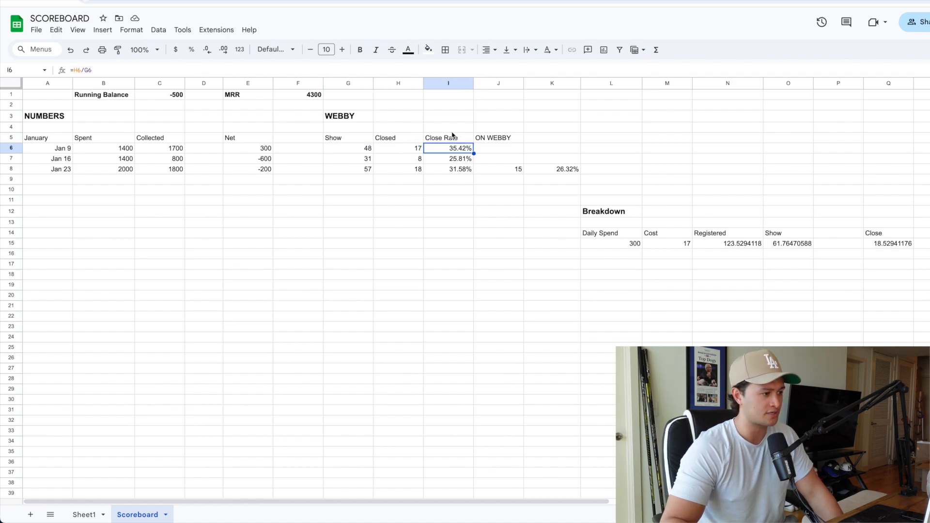
left_click(504, 140)
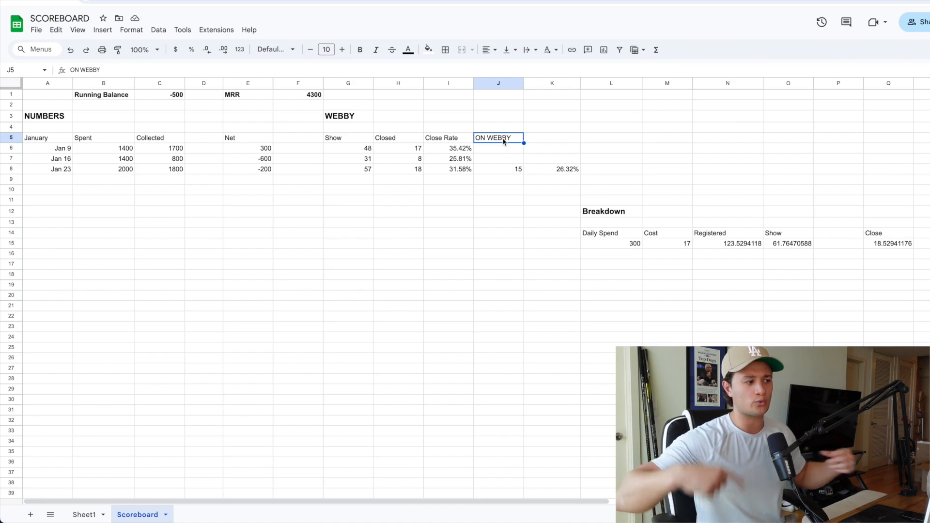
left_click(570, 171)
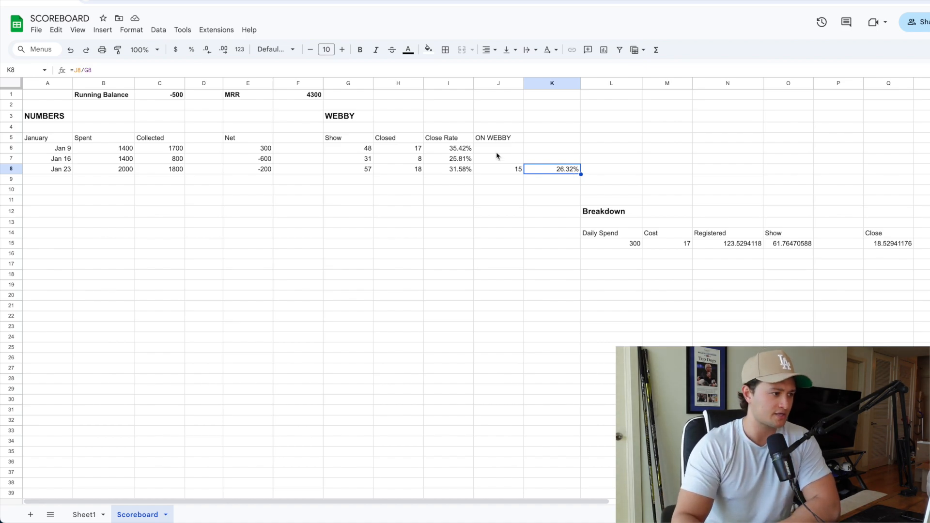
Step: Average the close rates in I6:I8 with an AVERAGE formula in cell K5, and clear the cell again
left_click(527, 141)
type("=ver")
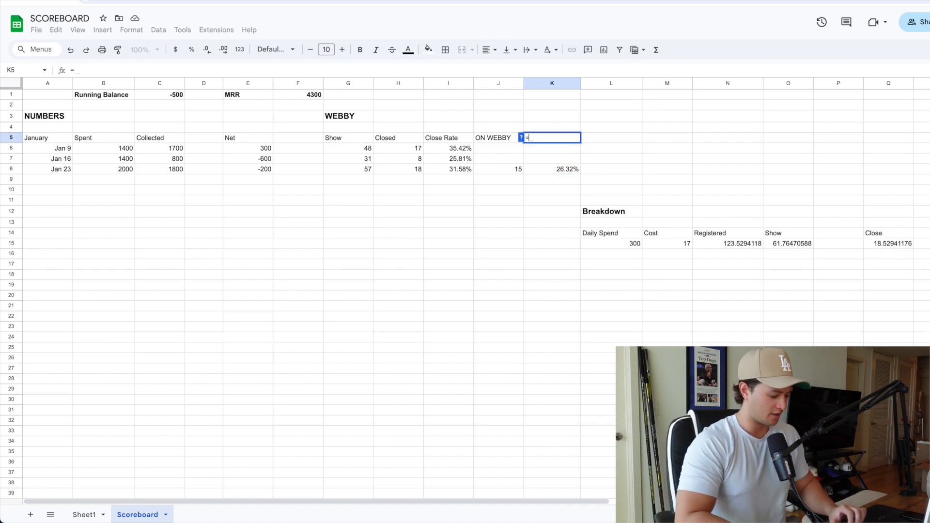
key("BackSpace")
key("BackSpace")
key("BackSpace")
key("BackSpace")
type("=aver")
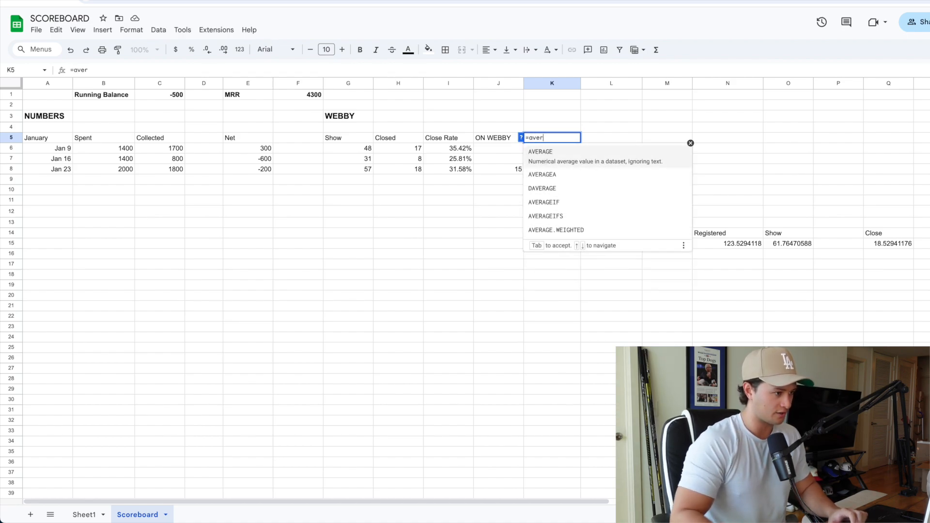
left_click(542, 158)
left_click_drag(460, 149, 467, 171)
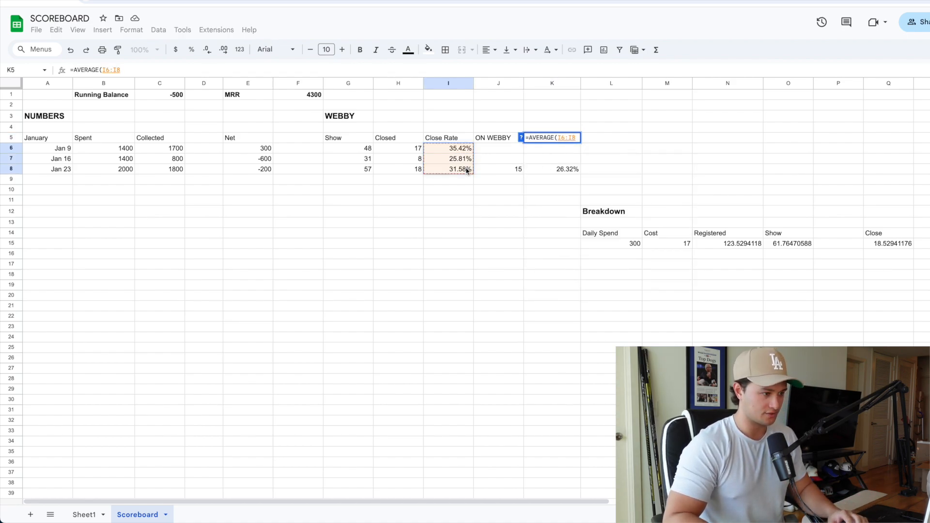
key("Return")
left_click(569, 140)
key("Delete")
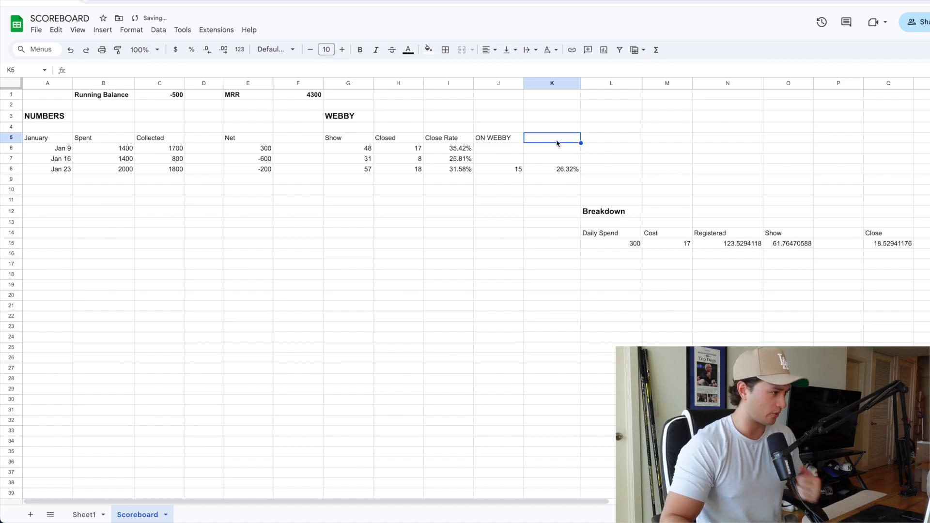
Step: Compare the amounts spent on the Jan 16 and Jan 23 webinars
left_click(83, 169)
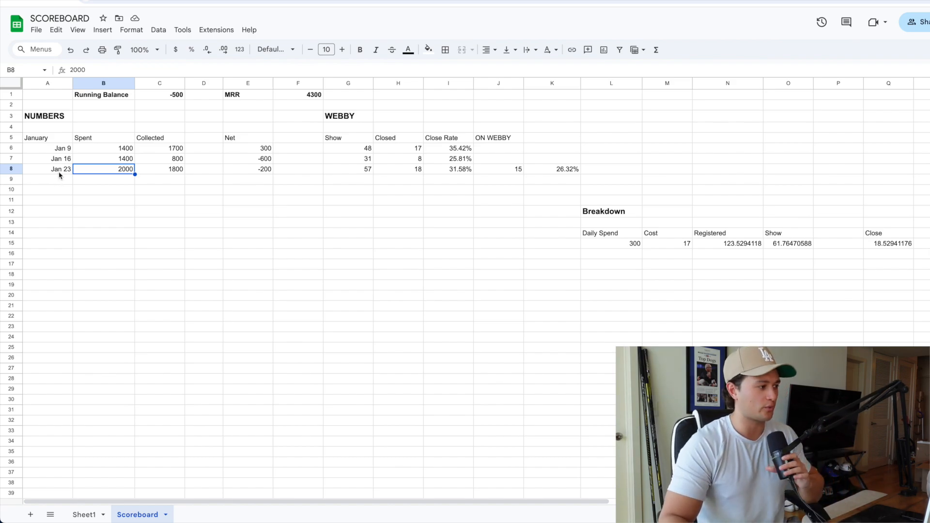
left_click(102, 160)
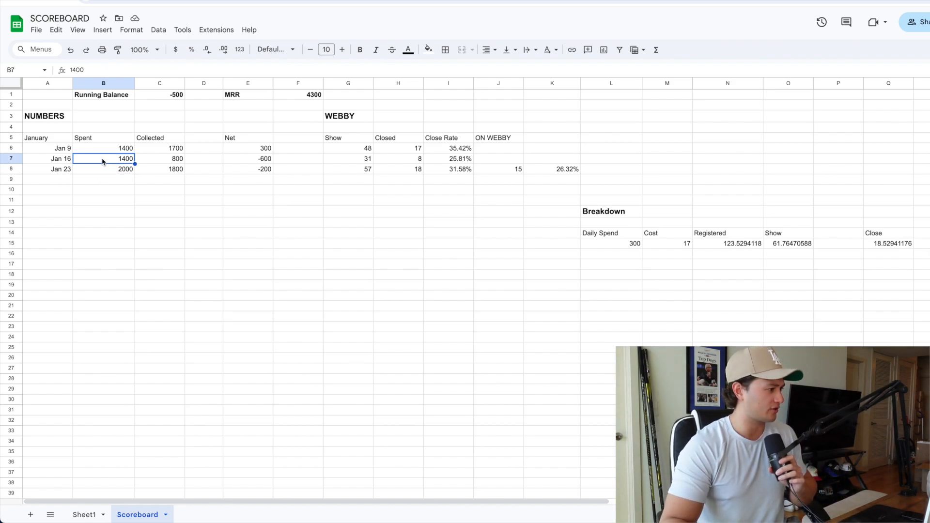
left_click(99, 169)
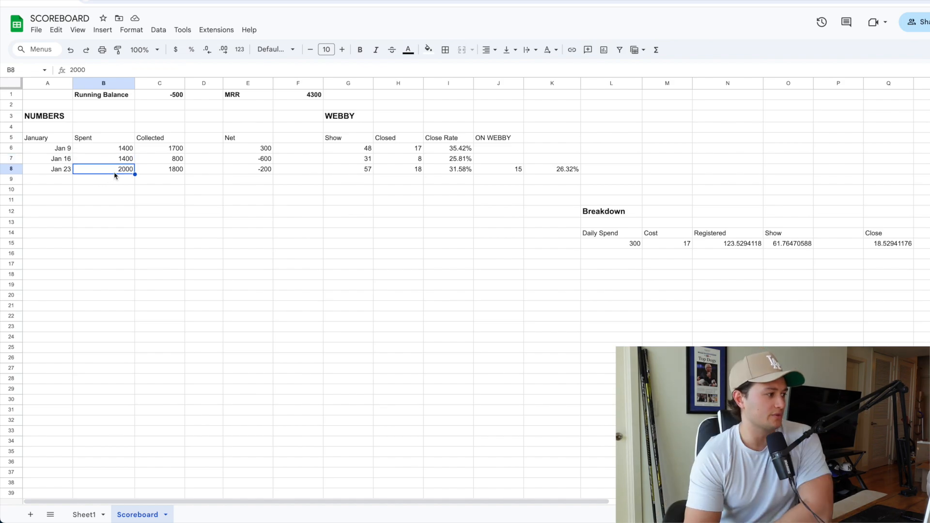
Step: Check the collected and net amounts for the Jan 23 webinar in the NUMBERS table
left_click(181, 172)
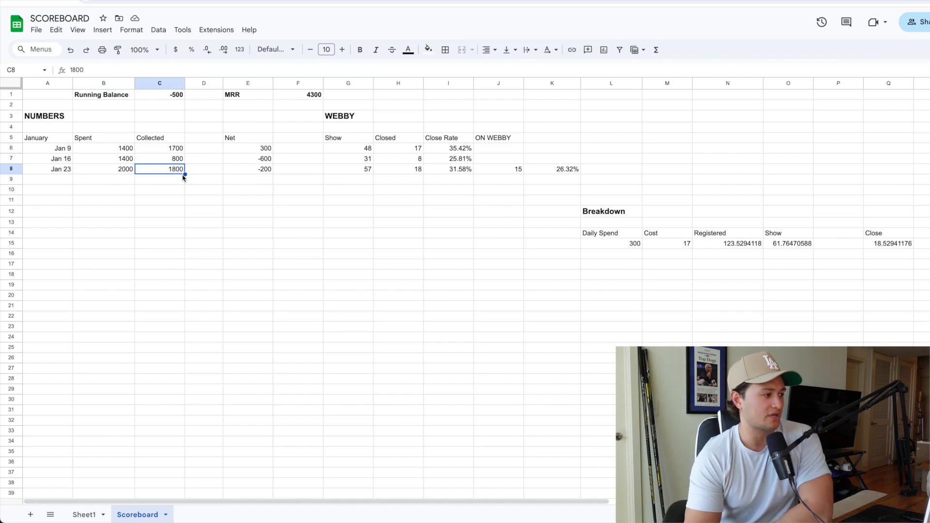
left_click(245, 160)
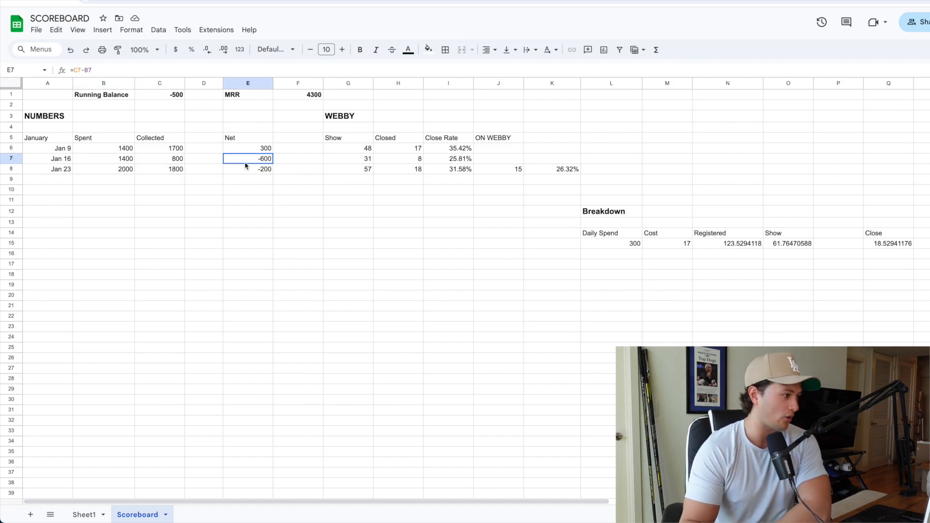
left_click(262, 173)
Step: Check the running balance, the MRR total and the close rates in the WEBBY table
left_click(163, 96)
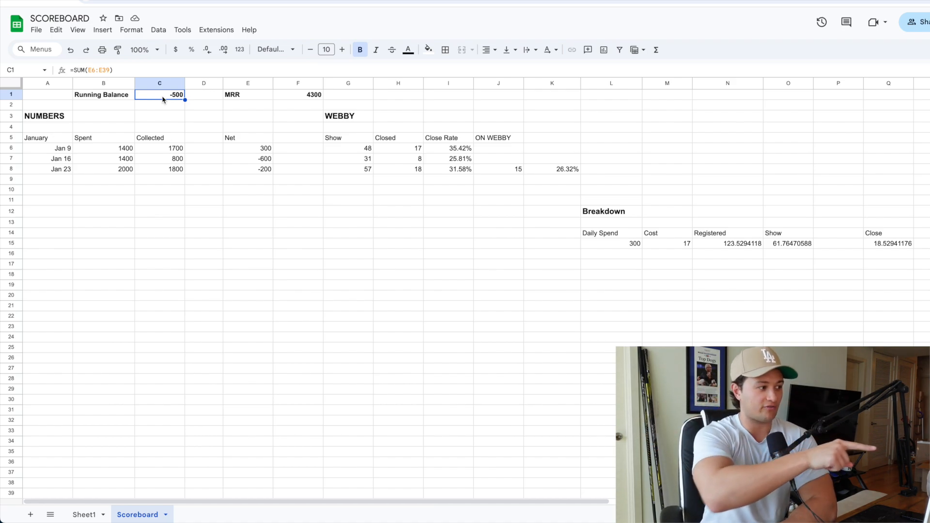
left_click(294, 99)
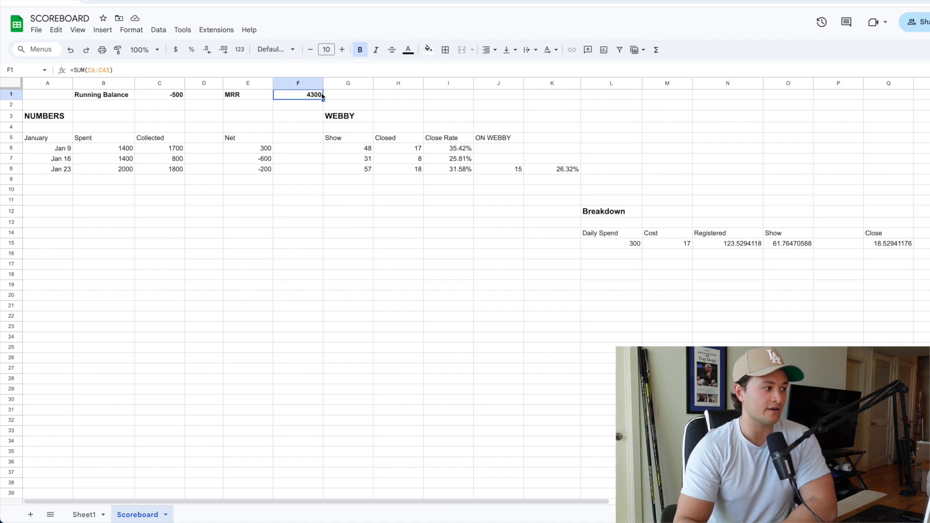
left_click(349, 97)
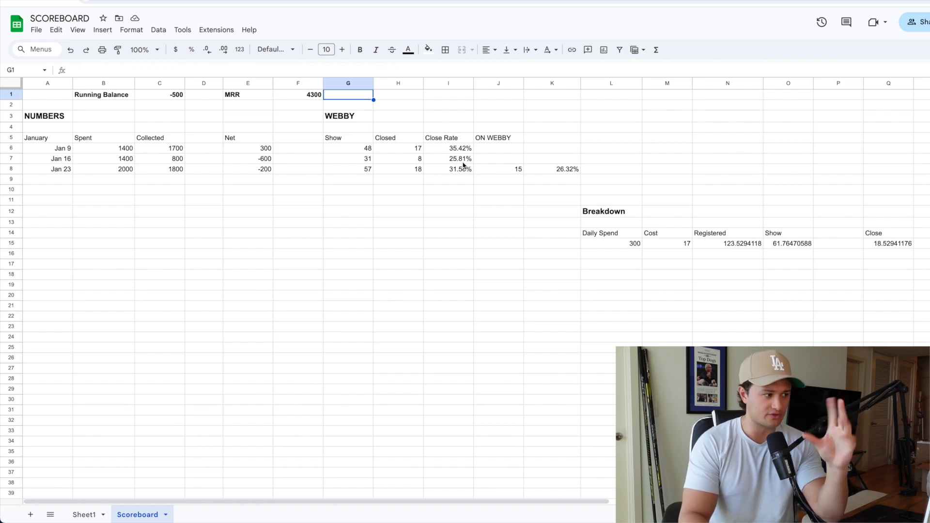
left_click_drag(451, 128, 458, 159)
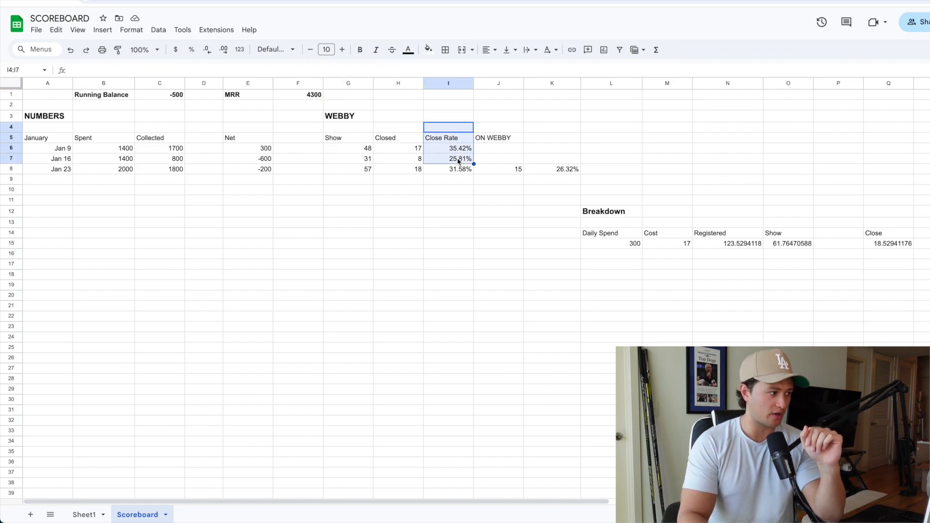
left_click(457, 159)
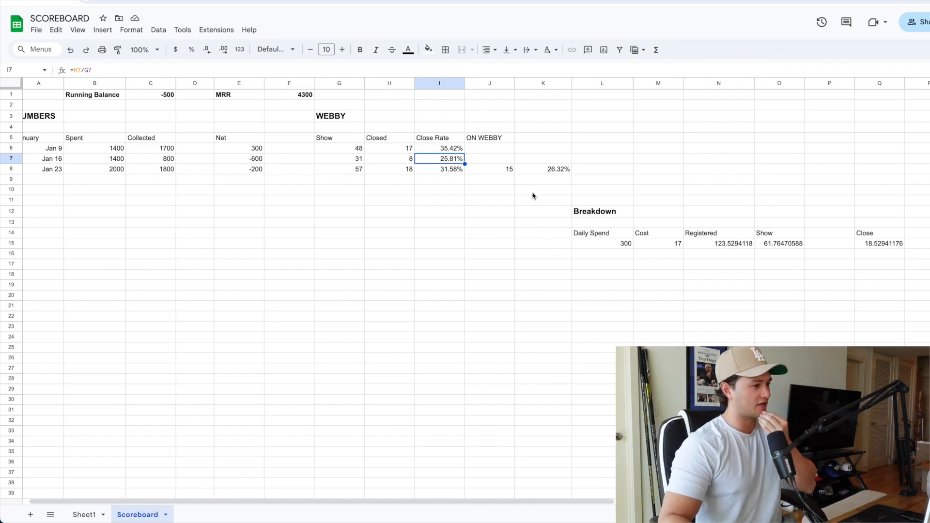
Step: Examine the daily spend figure in the Breakdown section
scroll(533, 195, "right", 3)
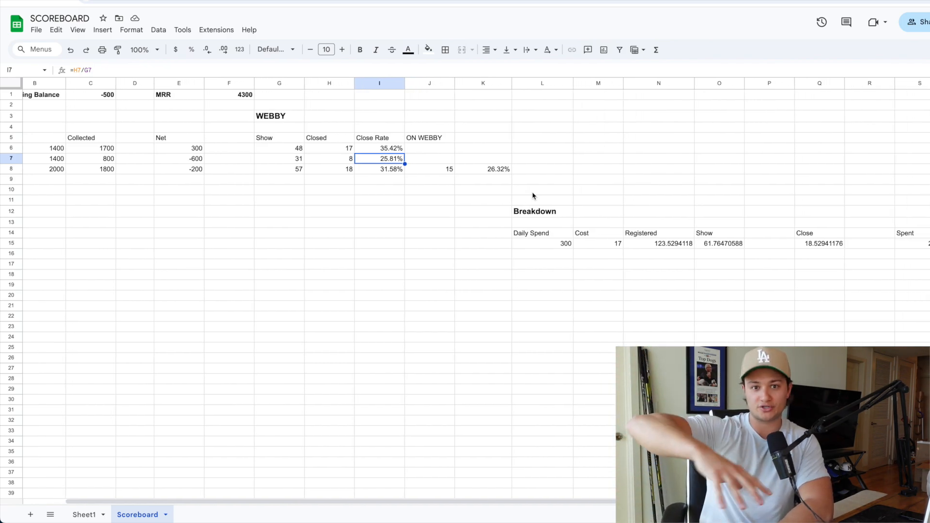
scroll(533, 196, "right", 5)
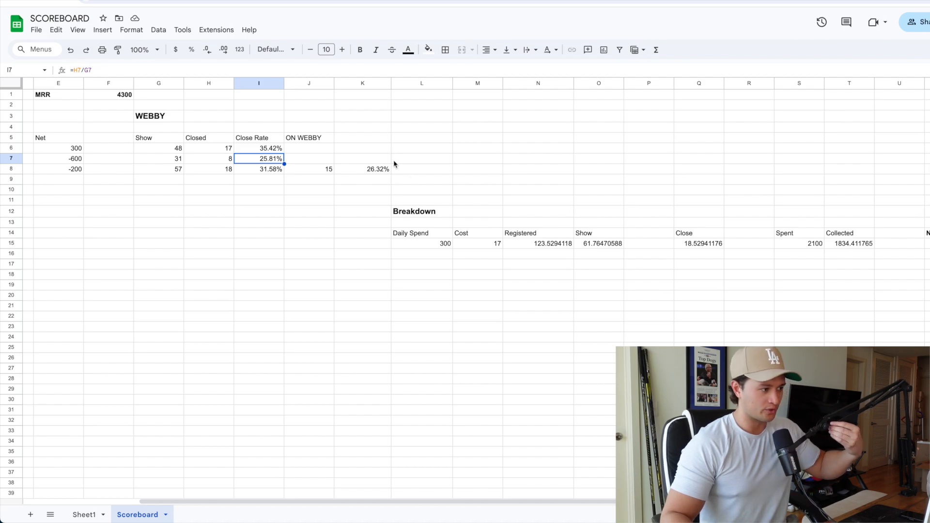
left_click(424, 219)
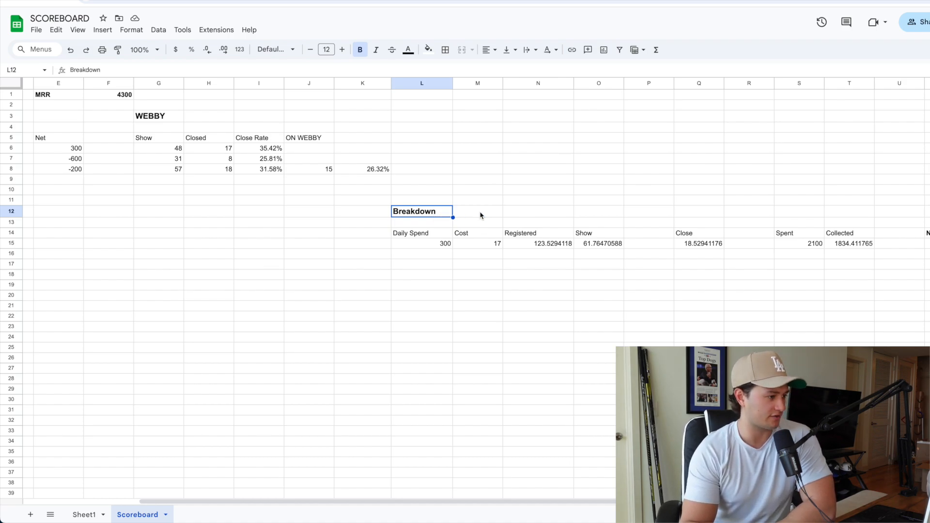
left_click(415, 235)
left_click(433, 244)
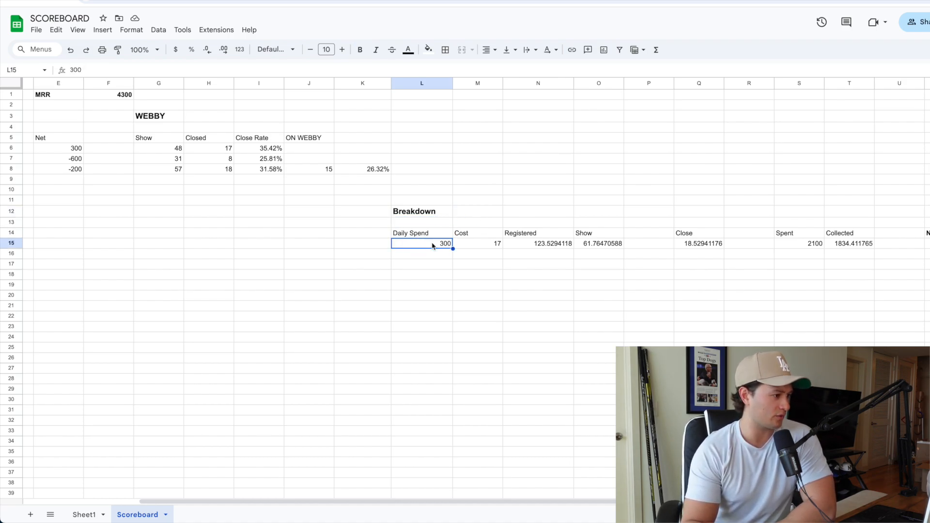
scroll(412, 232, "right", 2)
scroll(406, 227, "right", 2)
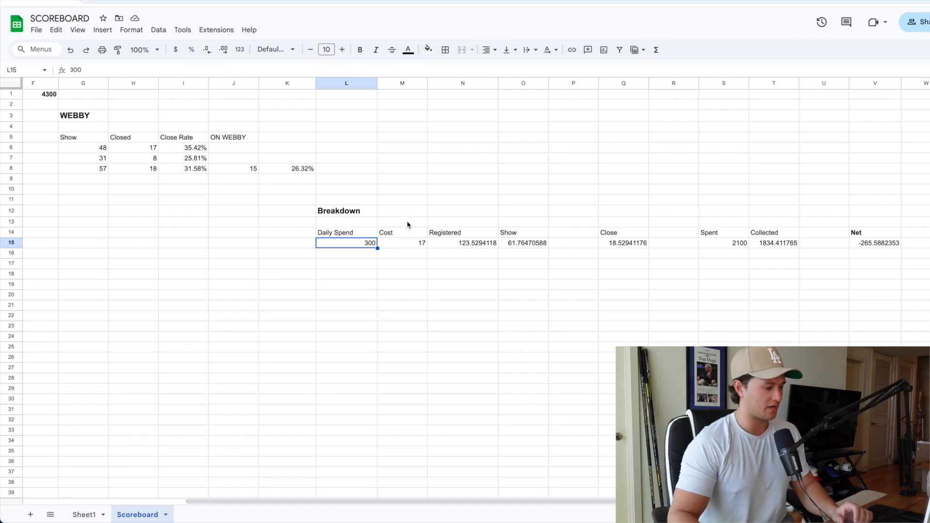
Step: Examine the cost, registered and show figures in Breakdown row 15 and the formulas behind them
left_click(426, 248)
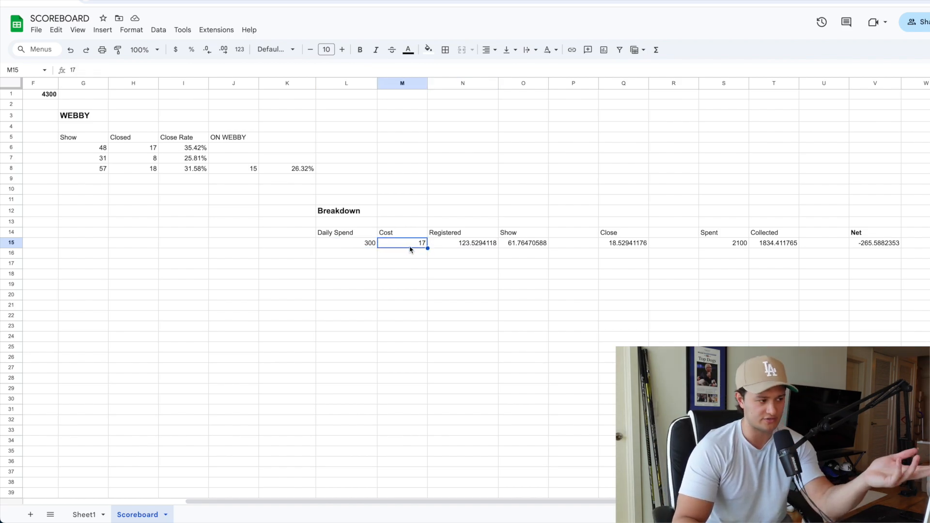
left_click(465, 246)
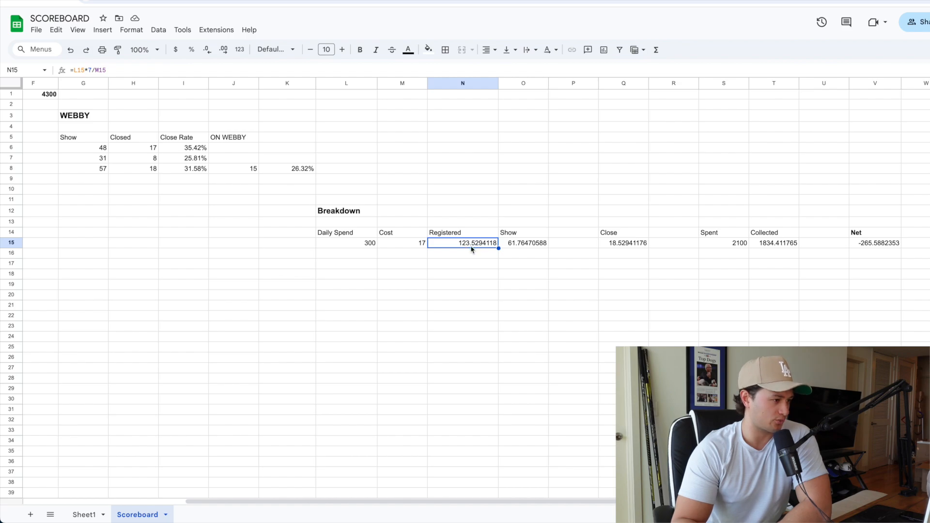
left_click(516, 248)
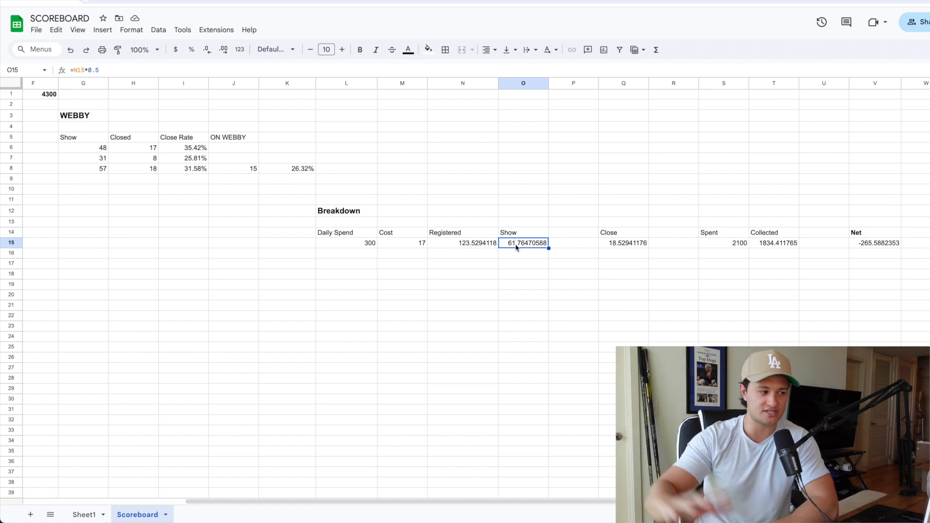
left_click(524, 226)
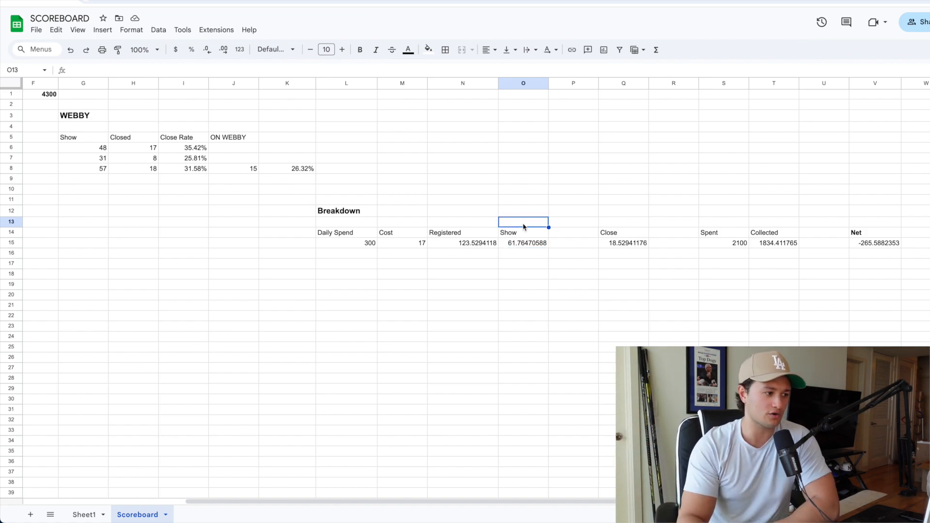
left_click(511, 243)
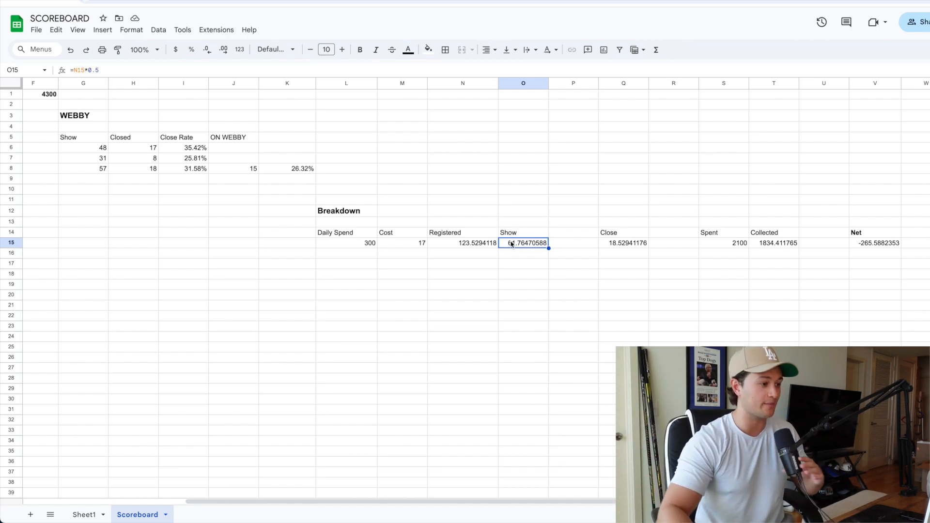
left_click(376, 244)
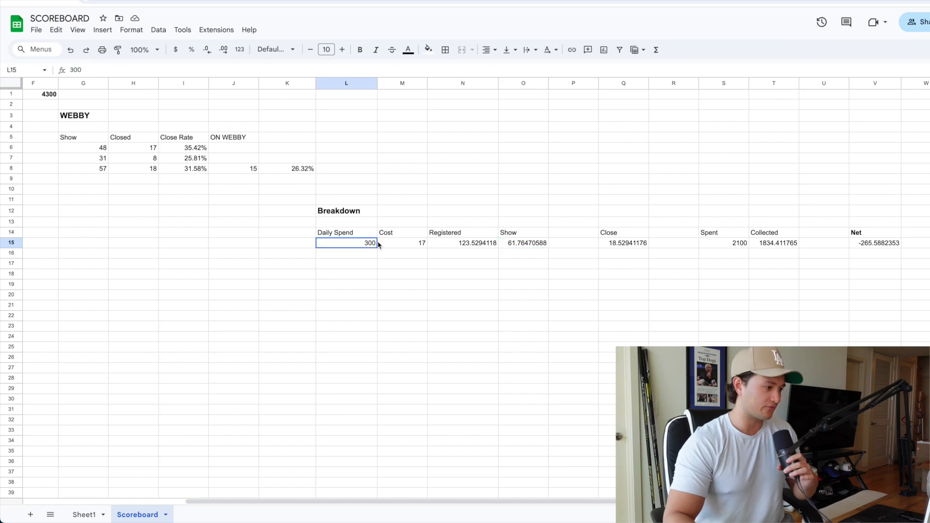
left_click(398, 245)
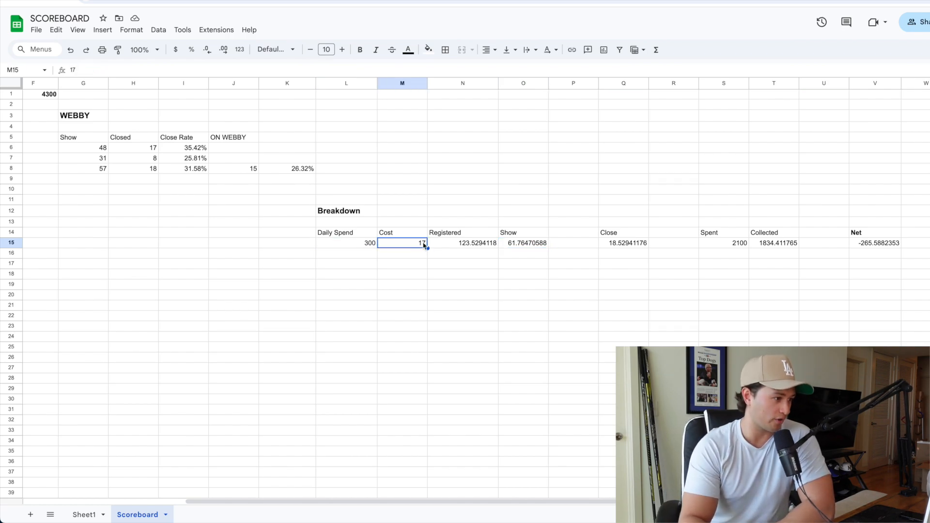
left_click(535, 246)
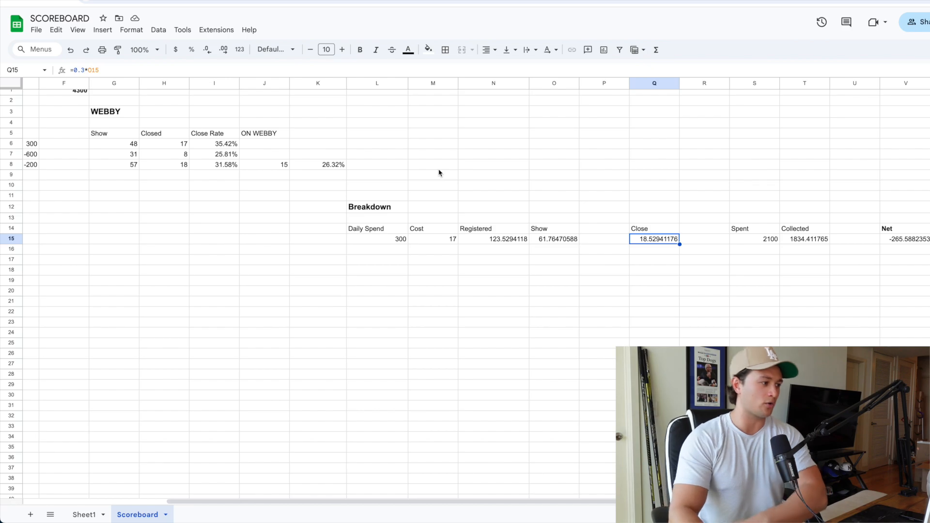
Step: Try a cost of 15 in Breakdown cell M15, and set it back to 17
left_click(439, 239)
type("15")
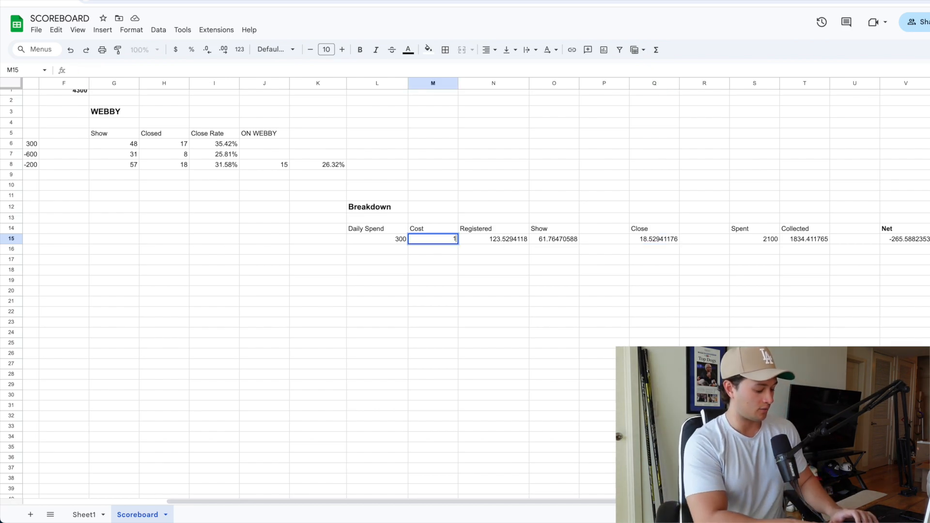
key("Return")
scroll(438, 240, "left", 1)
left_click(435, 240)
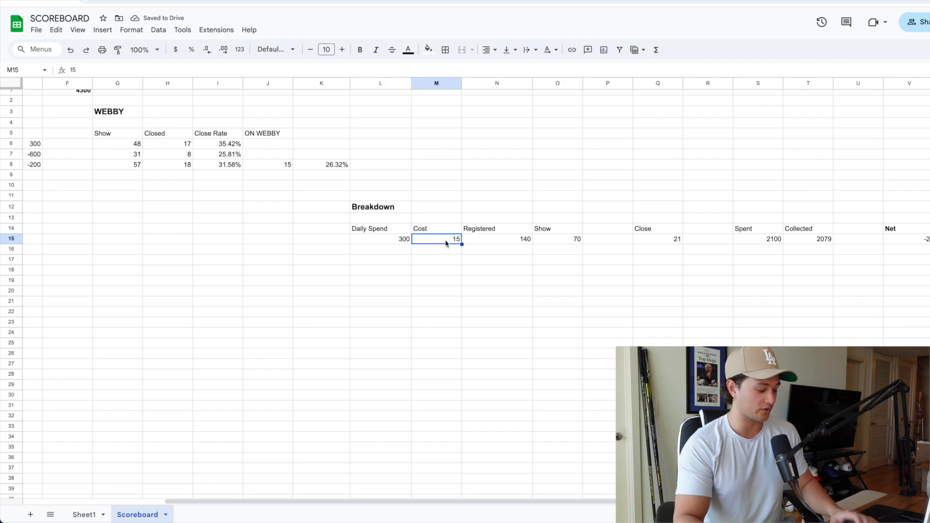
type("17")
key("Return")
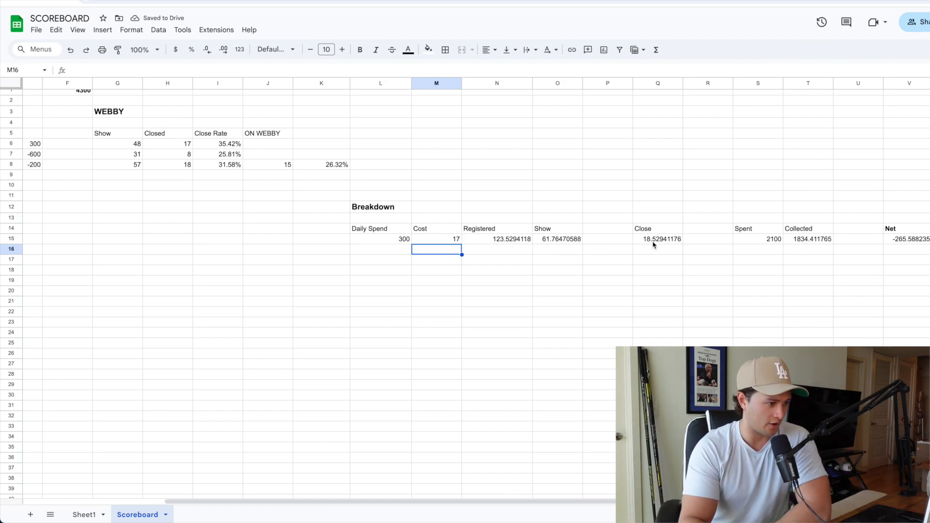
Step: Review the projected close, collected and spent figures in the Breakdown row
scroll(652, 243, "right", 1)
left_click(623, 239)
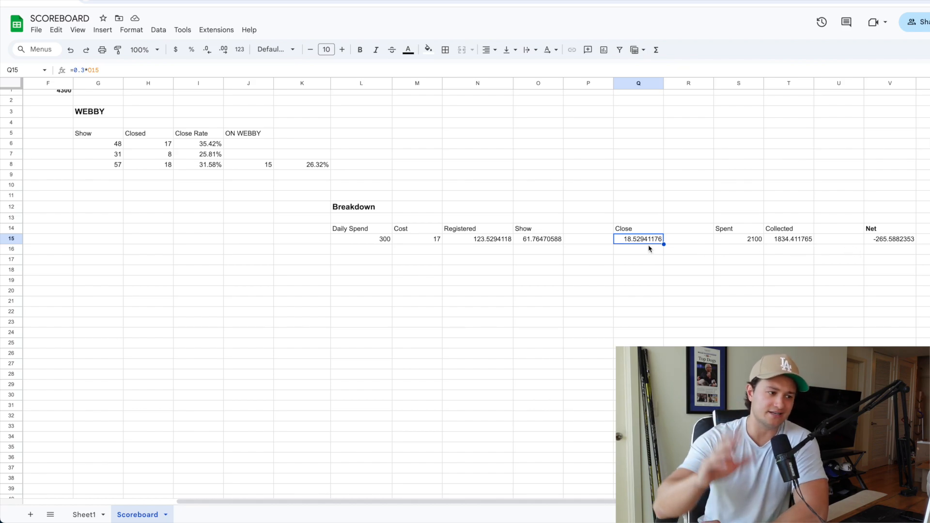
scroll(649, 249, "right", 3)
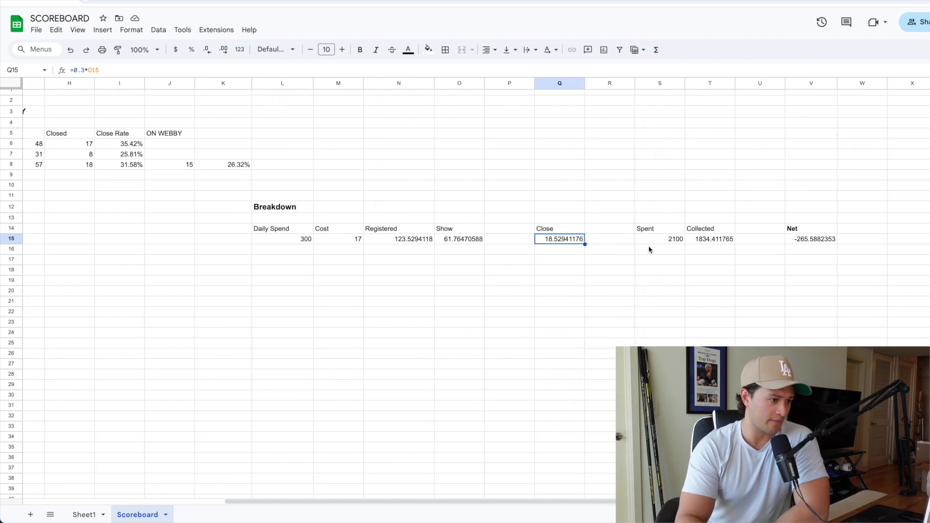
left_click(714, 238)
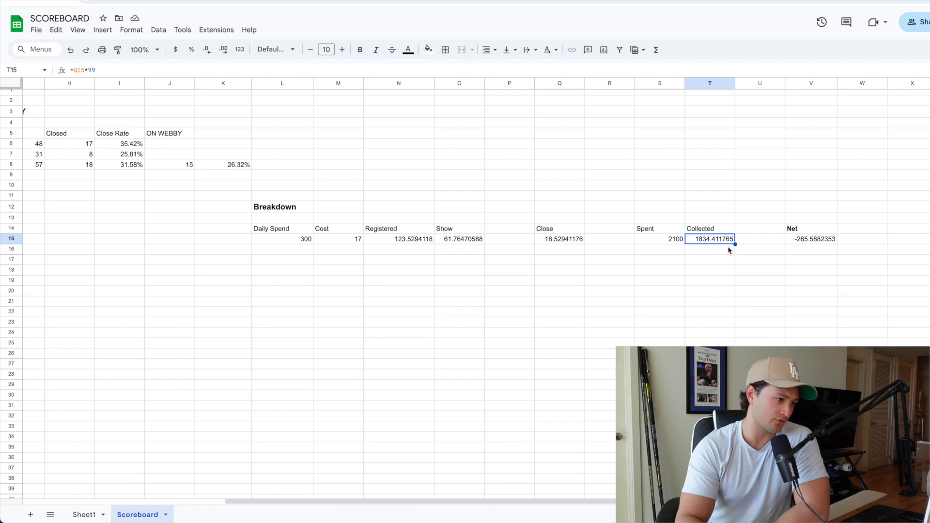
left_click(678, 242)
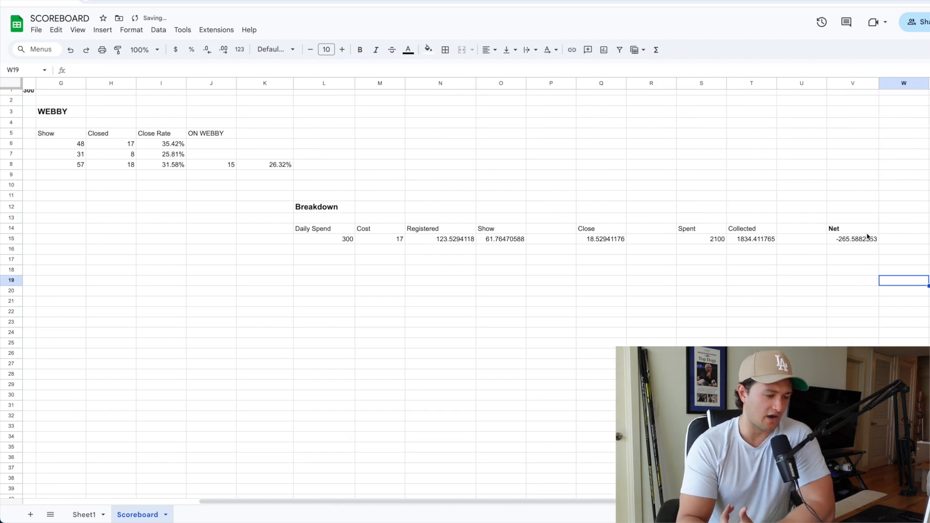
Step: Add an MRR column header in cell W14, beside Net in the Breakdown section
scroll(872, 240, "right", 2)
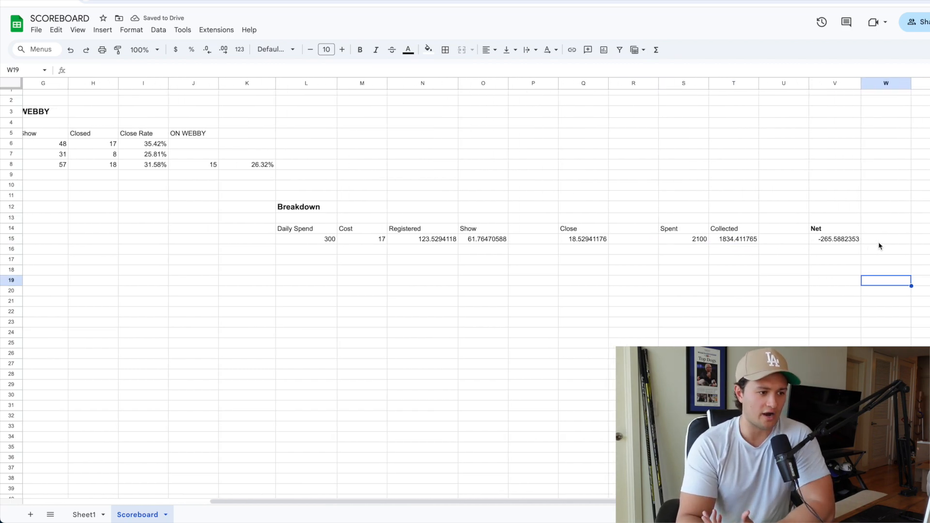
left_click(875, 232)
type("MRR")
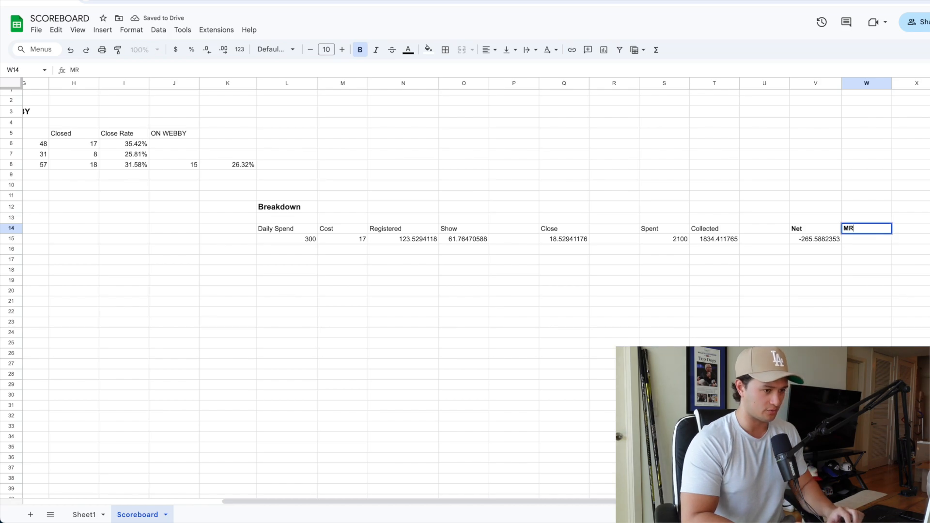
Step: Calculate the MRR in W15 with the formula =T15*4, and make the result bold
left_click(879, 240)
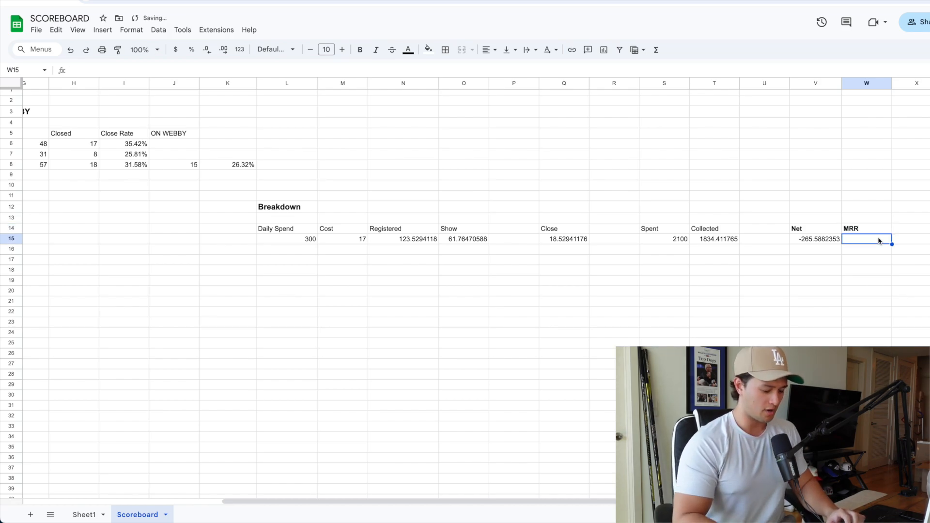
type("=")
left_click(727, 240)
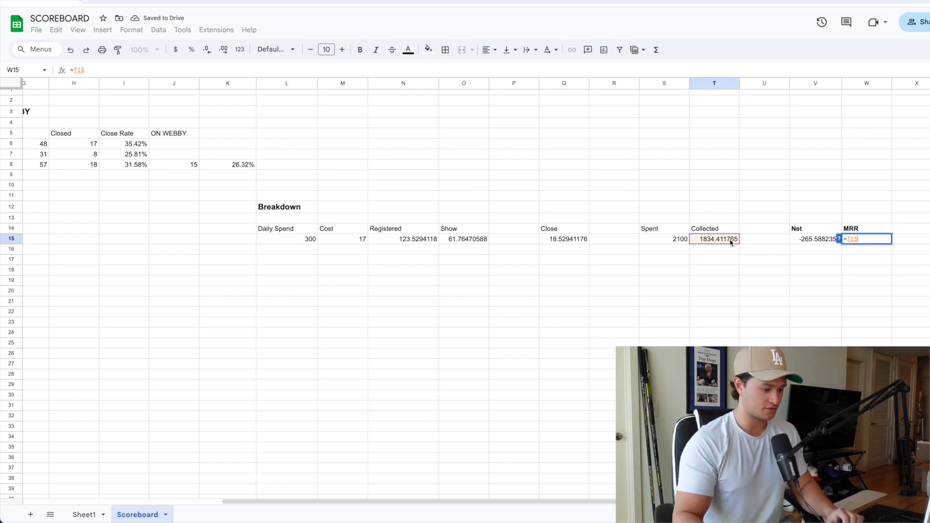
type("*4")
key("Return")
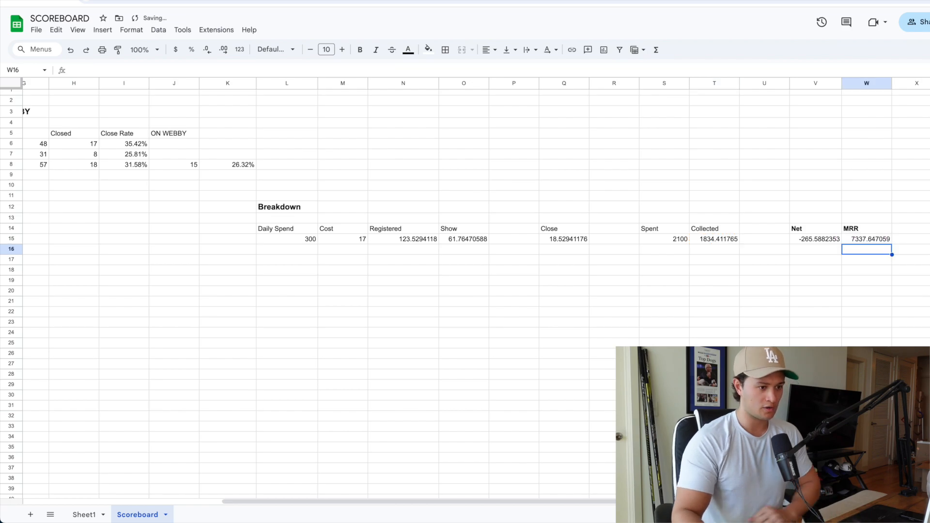
left_click(845, 240)
left_click(360, 49)
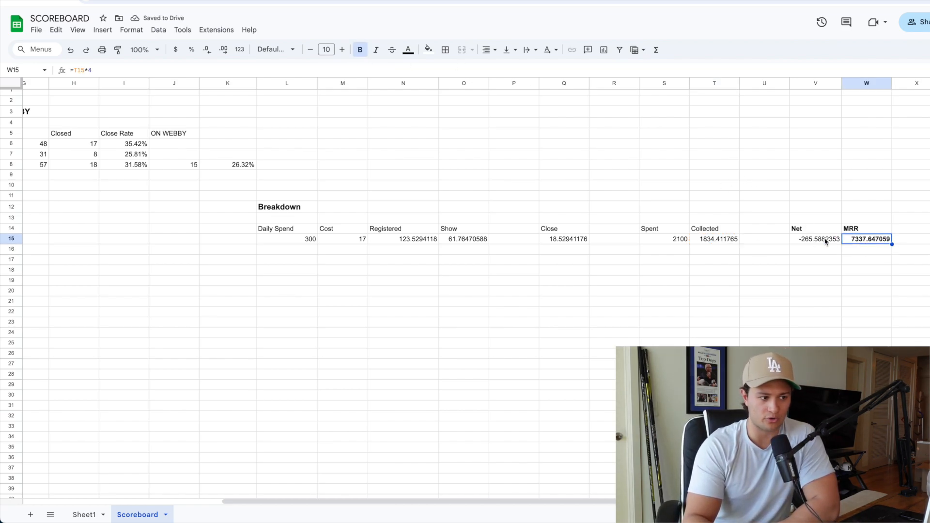
Step: Calculate four weeks of net loss in V16, below the Breakdown's Net figure, with the formula =265*4
left_click(816, 242)
left_click(811, 252)
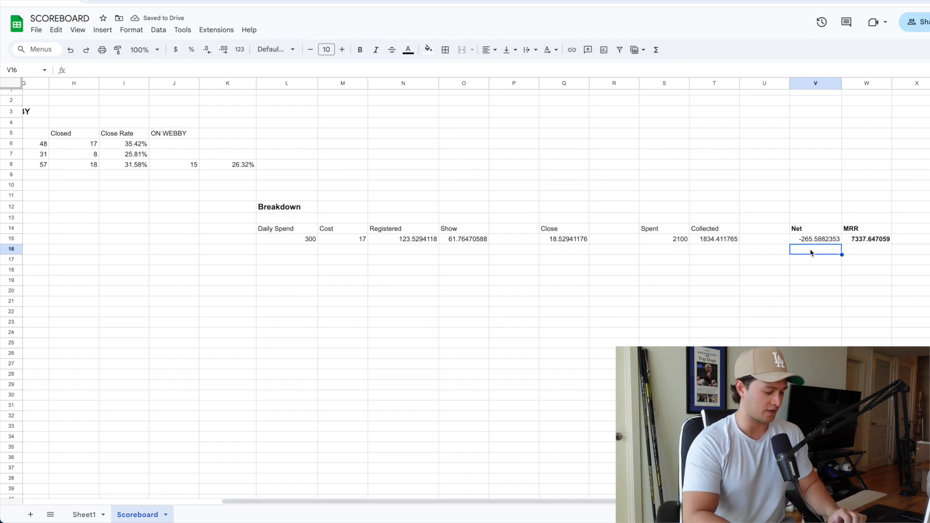
type("=265")
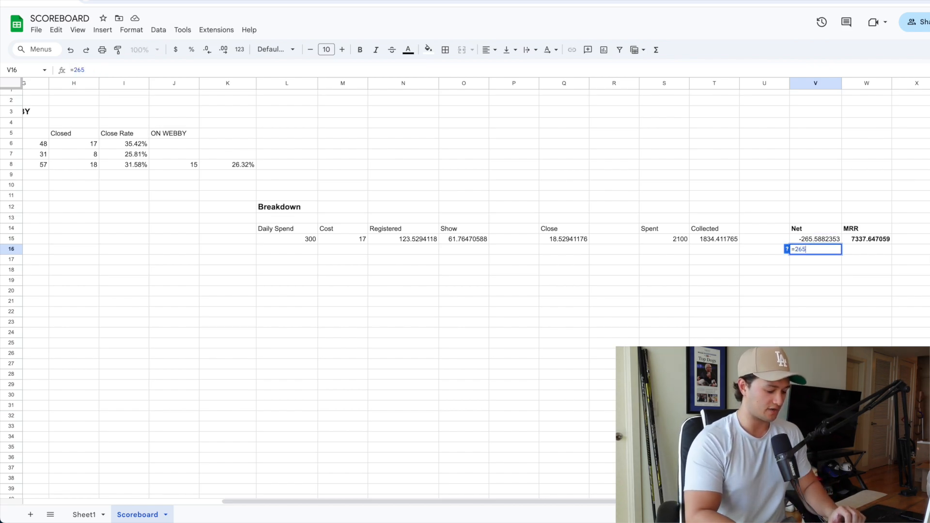
type("*4")
key("Return")
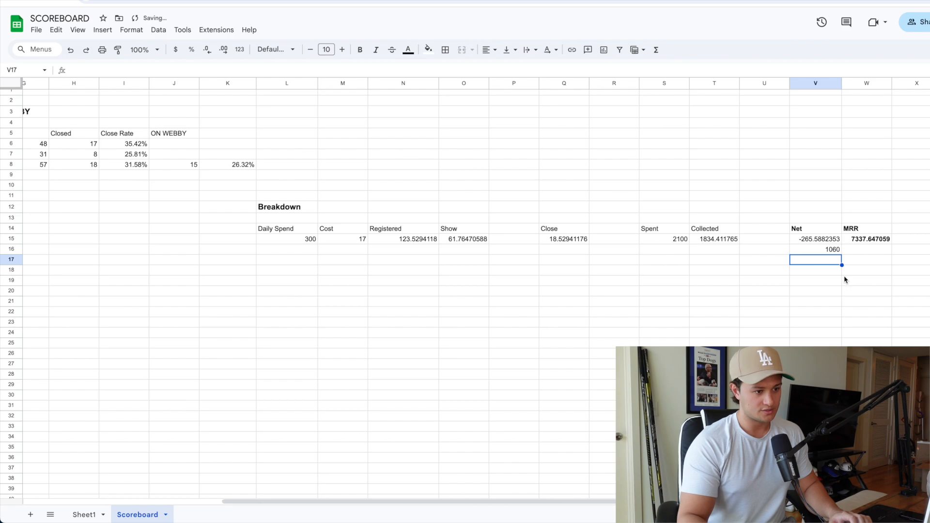
left_click(833, 251)
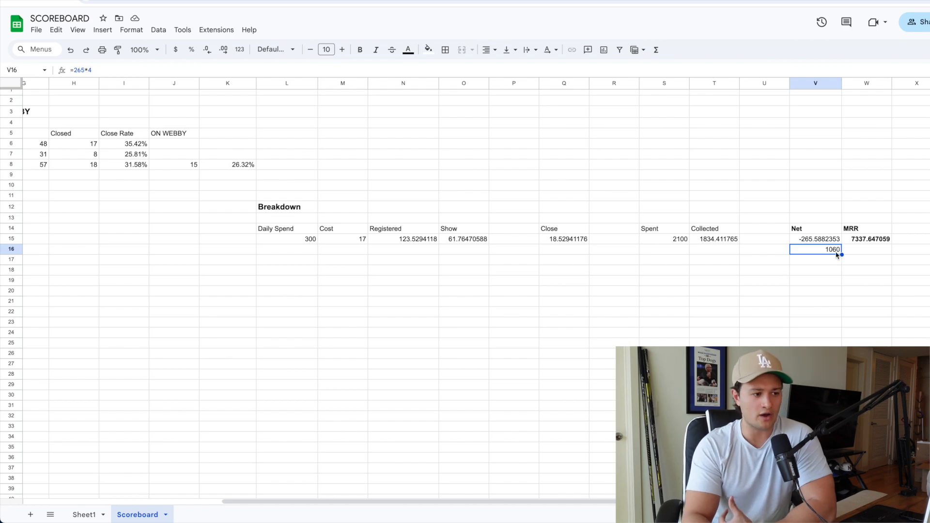
left_click(863, 243)
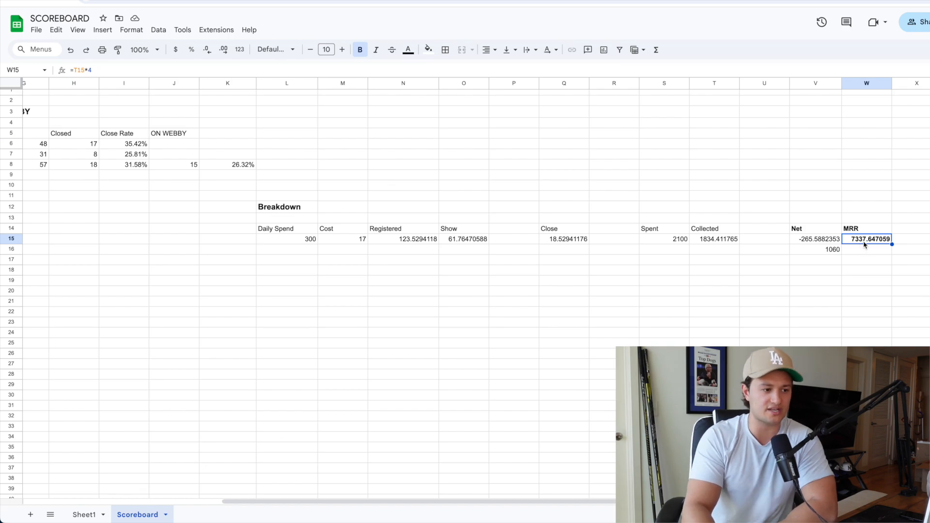
left_click(863, 250)
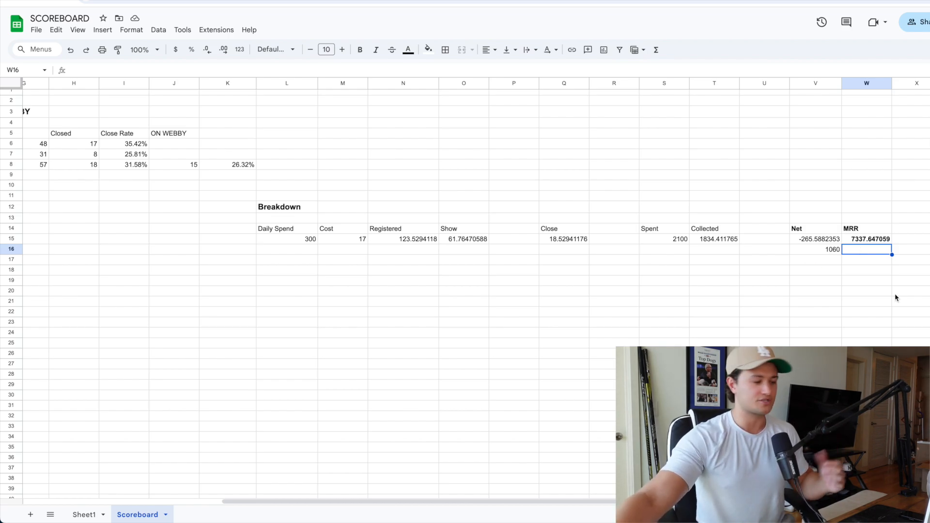
Step: Check the running balance, and try a cost of 16 in Breakdown cell M15
scroll(626, 185, "left", 5)
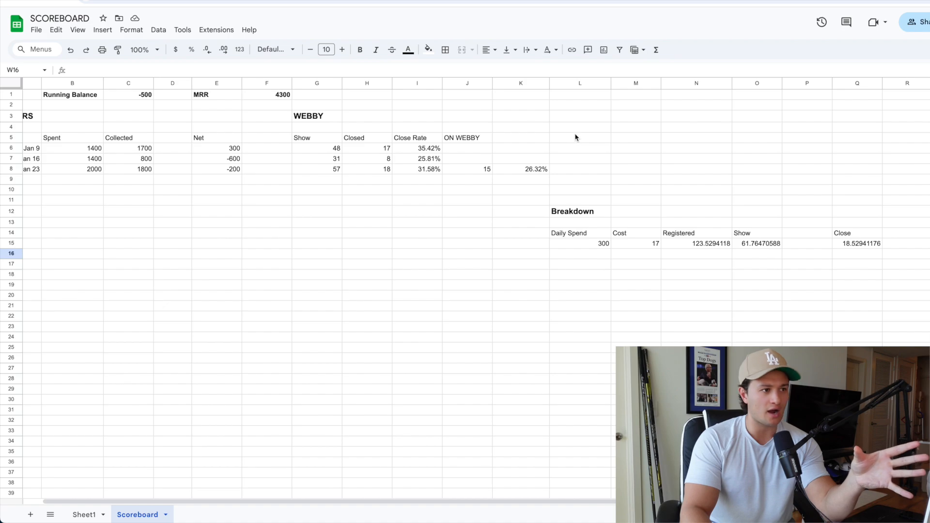
left_click(109, 115)
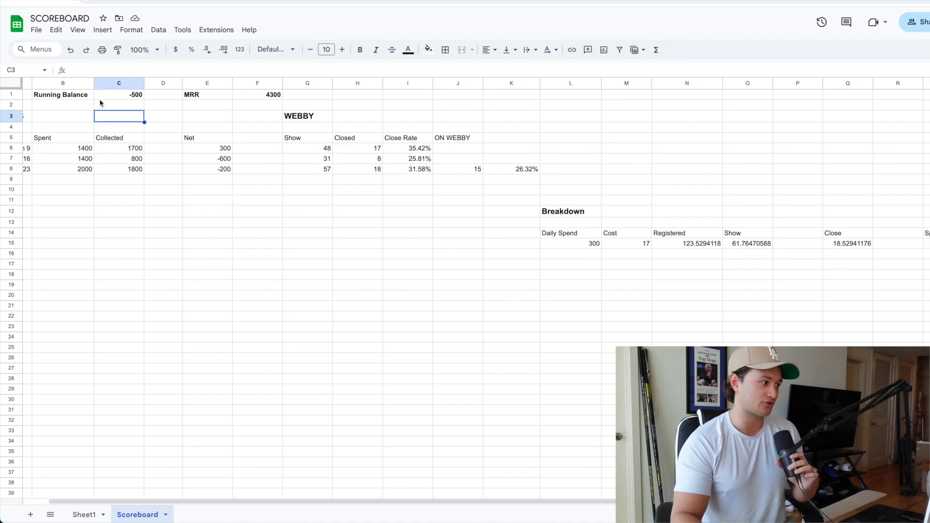
scroll(791, 253, "right", 3)
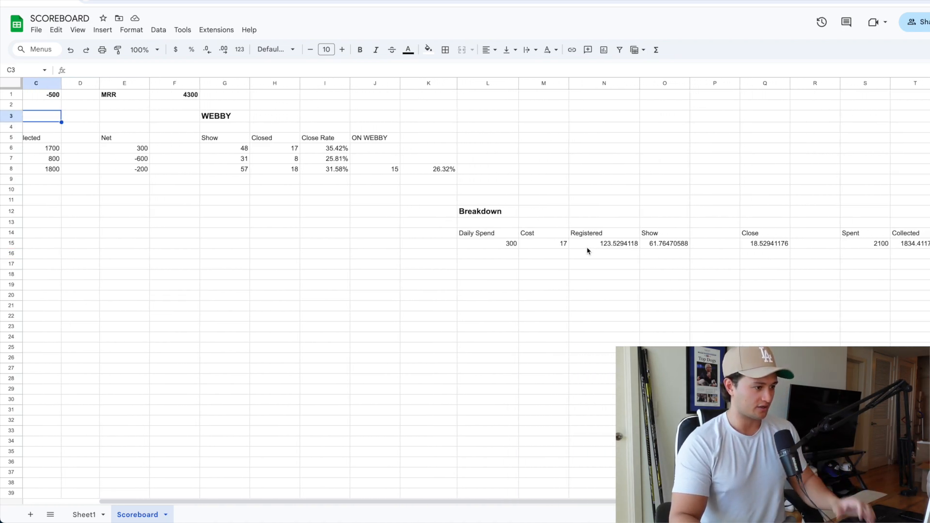
left_click(528, 248)
type("16")
key("Return")
scroll(861, 253, "right", 3)
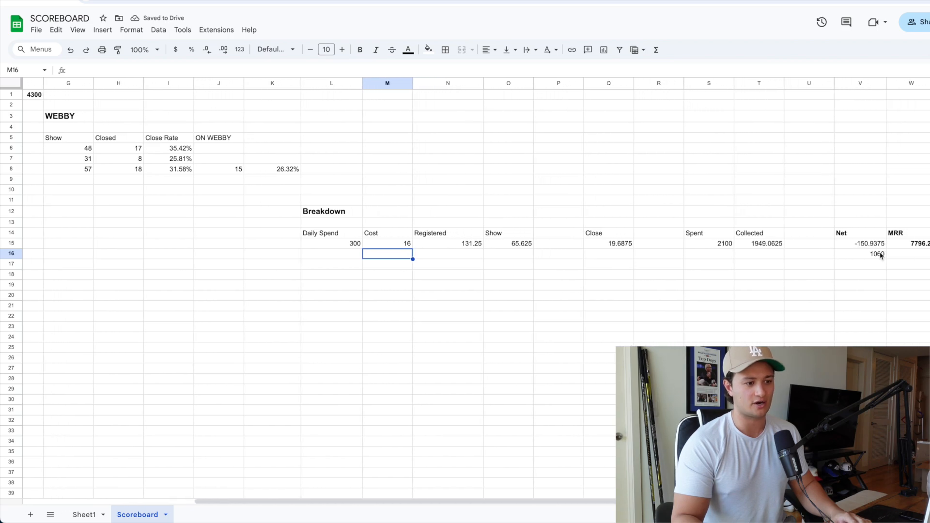
Step: Try a cost of 15 in Breakdown cell M15, and check the projected close and spent figures
left_click(406, 245)
type("15")
key("Return")
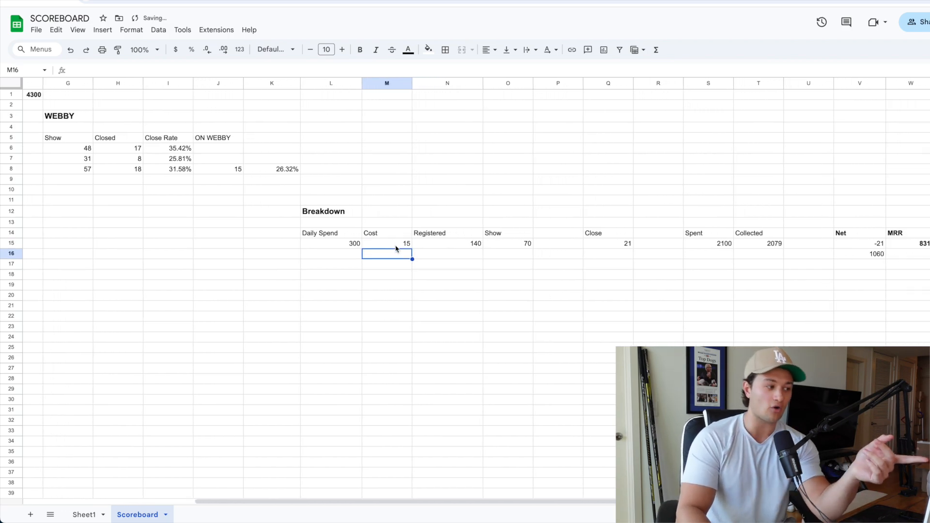
left_click(389, 247)
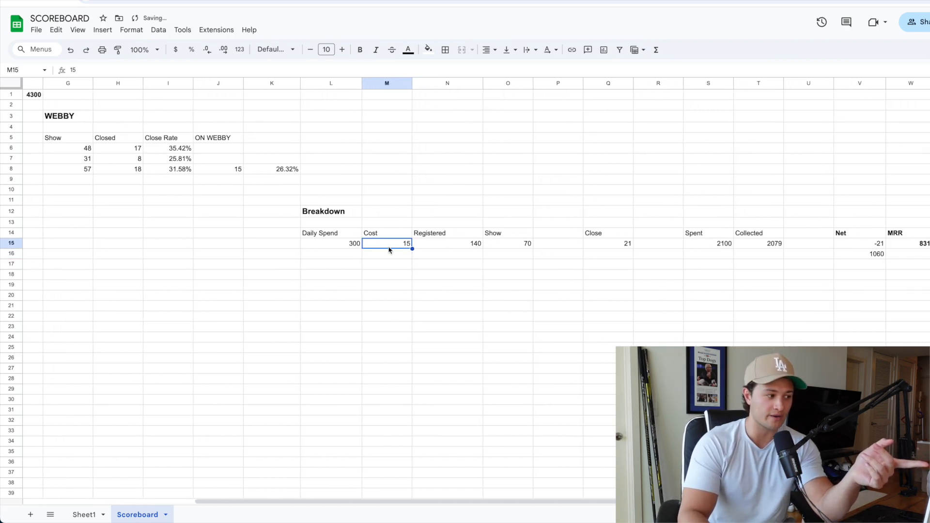
left_click(622, 246)
left_click(720, 246)
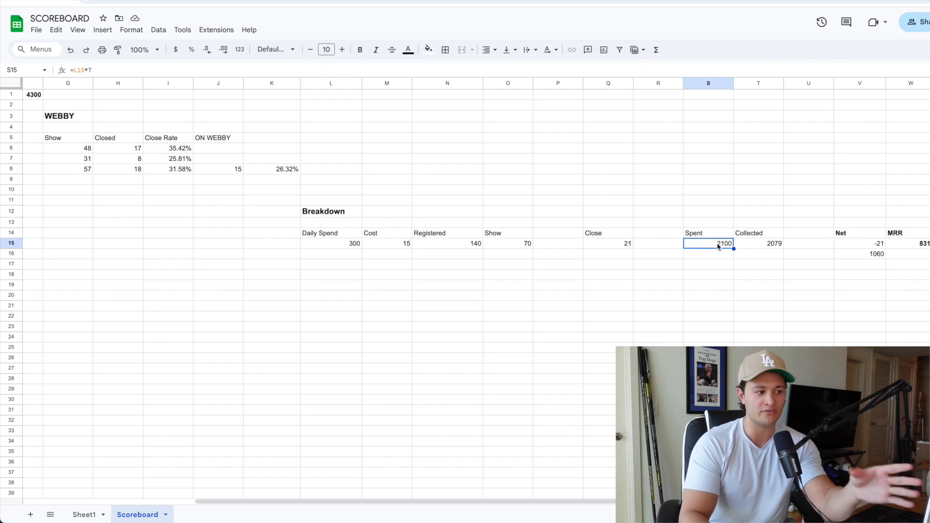
left_click(627, 246)
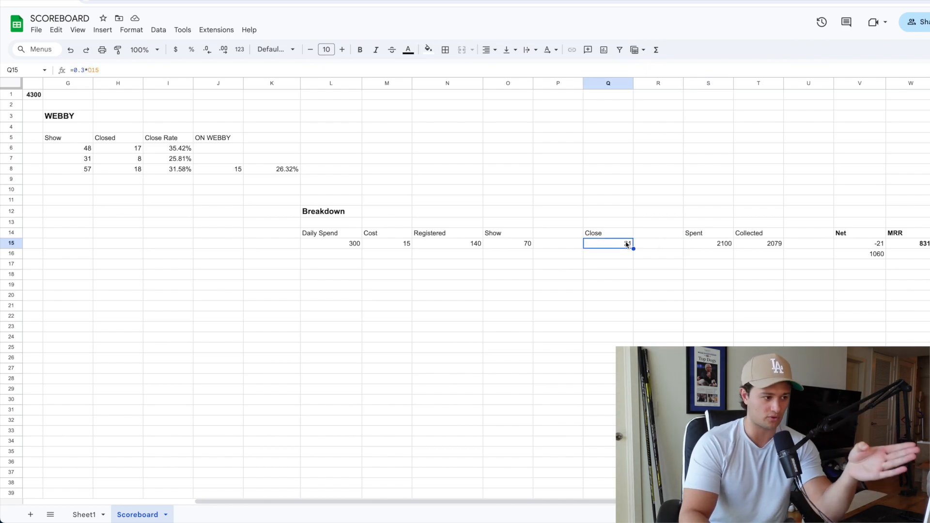
Step: Set the daily spend in Breakdown cell L15 to 600, and check the projected close figure
left_click(342, 236)
left_click(345, 245)
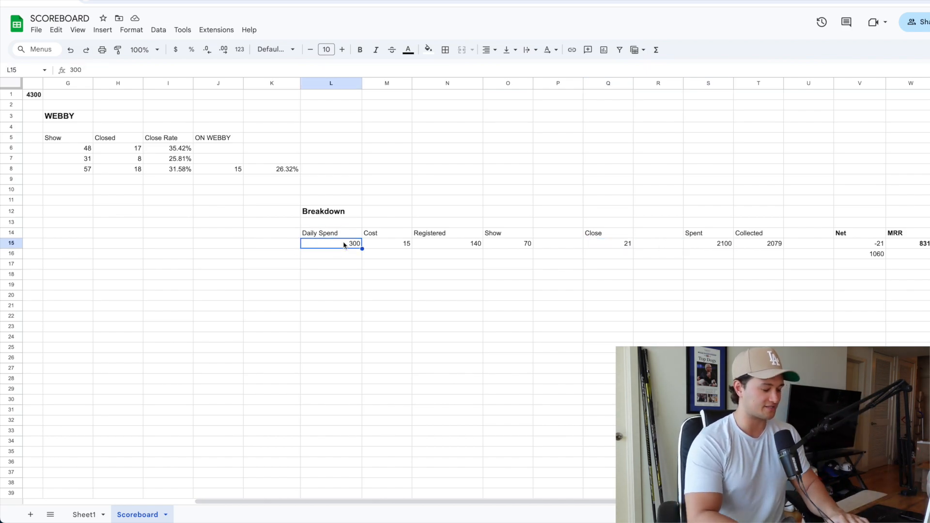
scroll(339, 245, "left", 5)
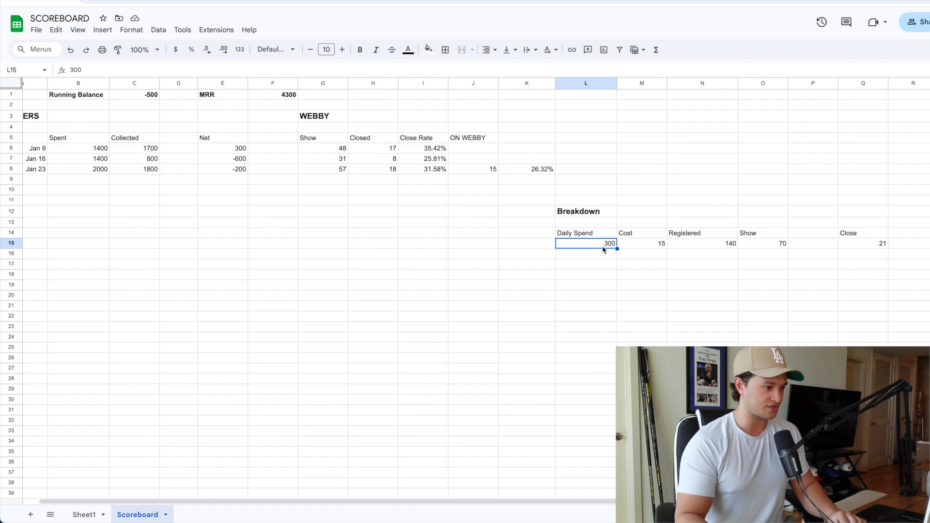
type("600")
key("Return")
scroll(615, 250, "right", 4)
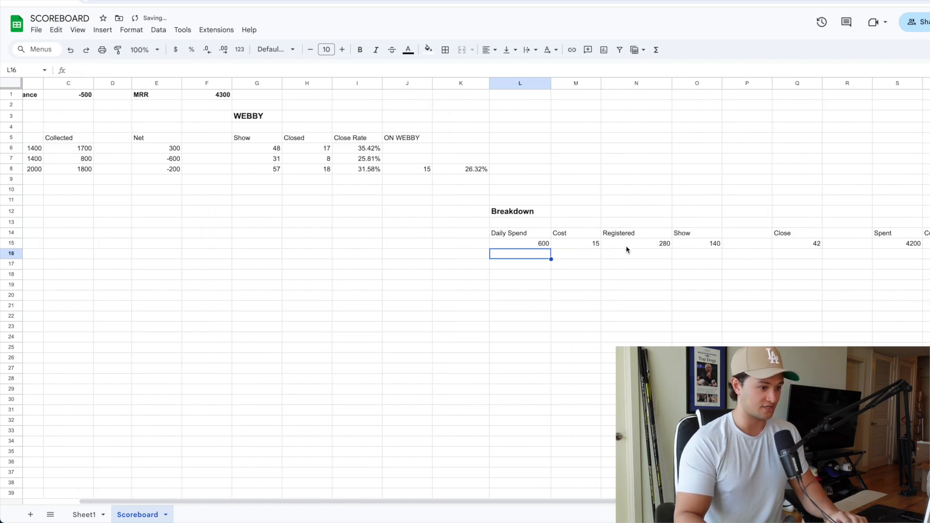
left_click(673, 246)
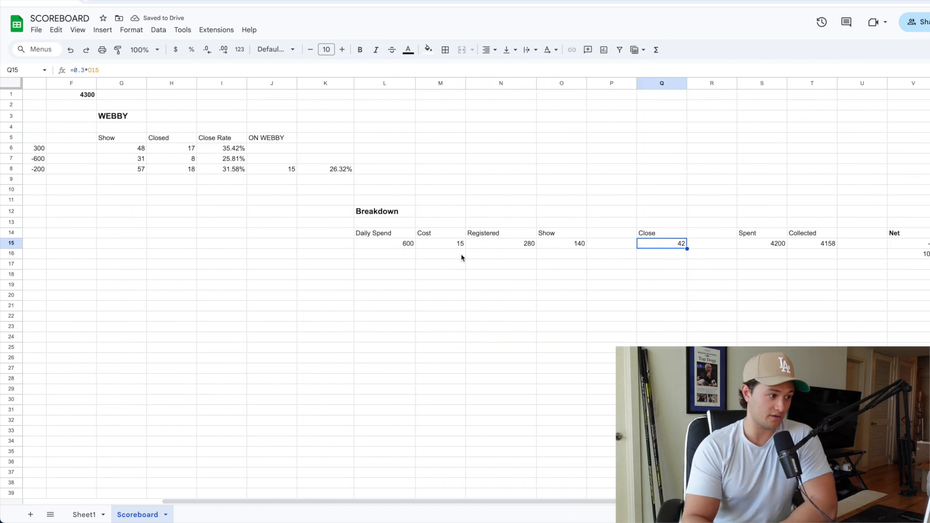
Step: Set the cost in Breakdown cell M15 to 17
left_click(436, 245)
type("17")
key("Return")
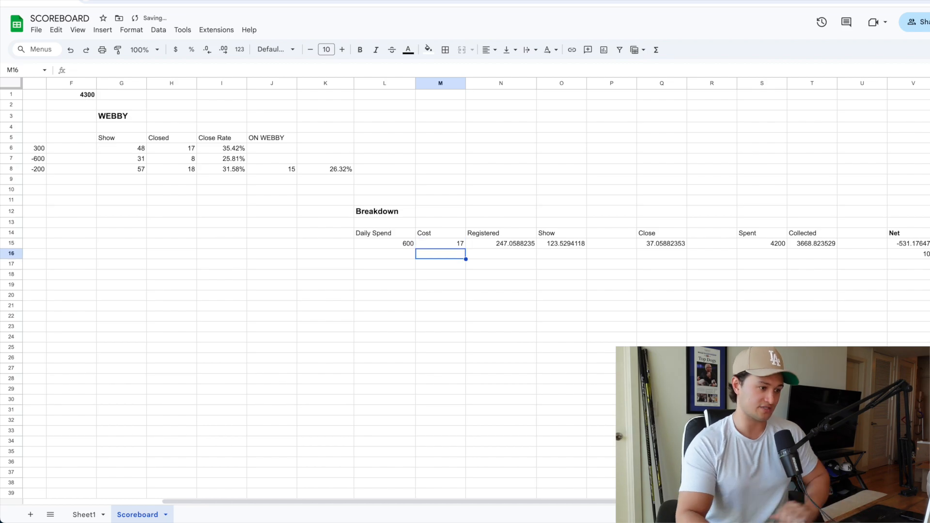
scroll(665, 250, "right", 2)
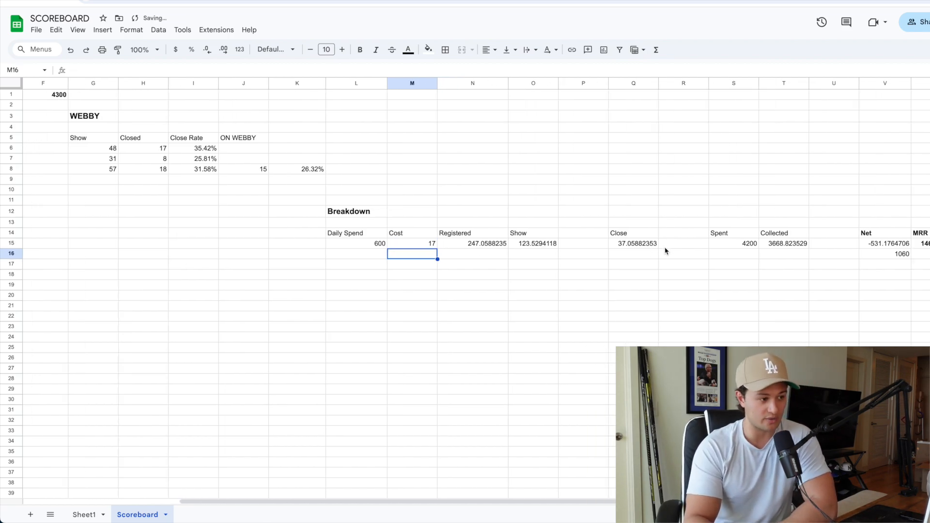
Step: Replace the four-week net loss calculation in V16 with =531*4, and check it against the MRR in W15
left_click(636, 247)
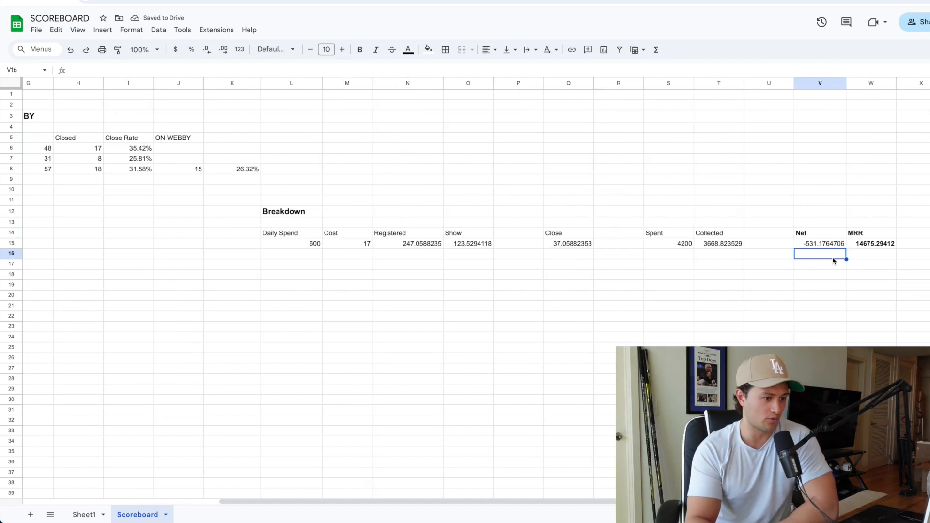
key("ctrl+z")
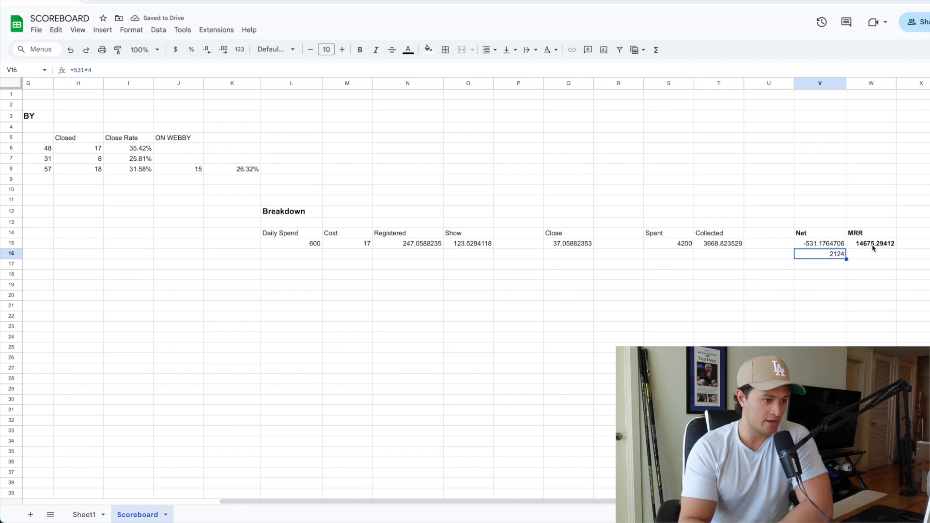
left_click(872, 245)
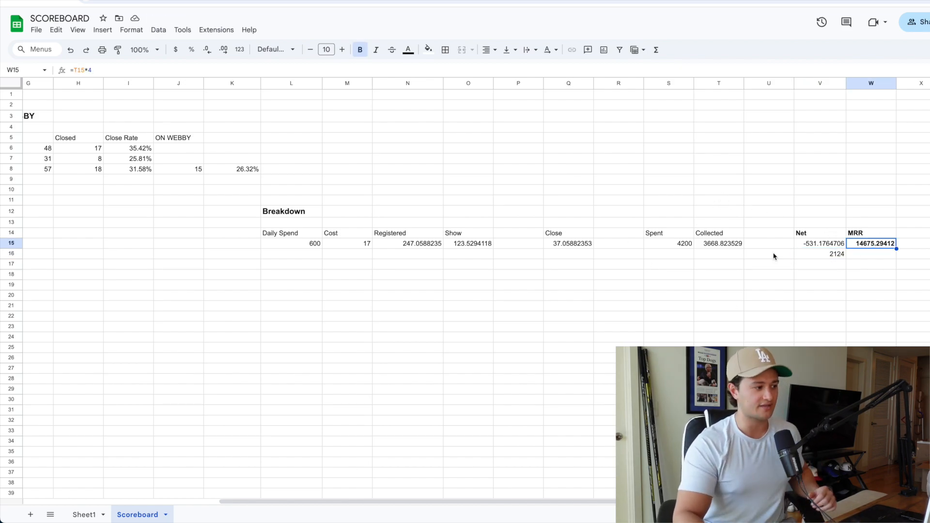
scroll(773, 256, "left", 10)
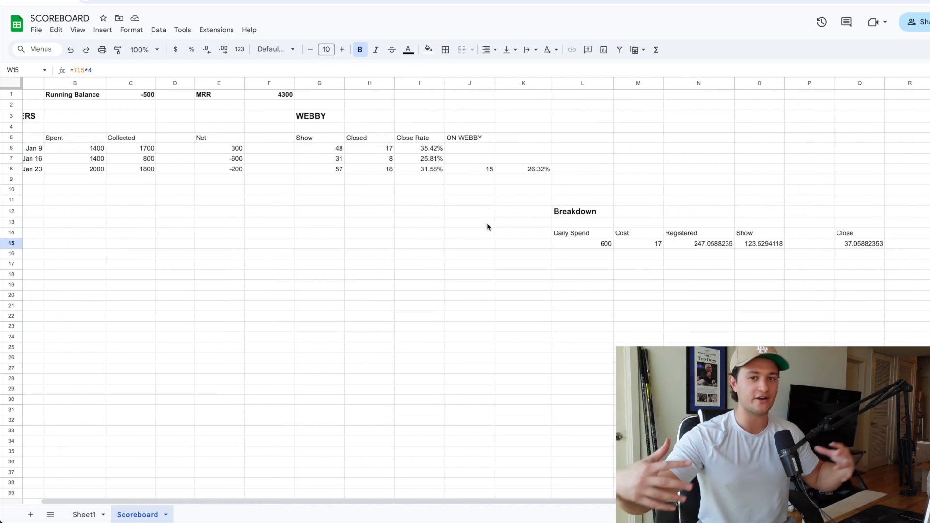
scroll(488, 226, "right", 2)
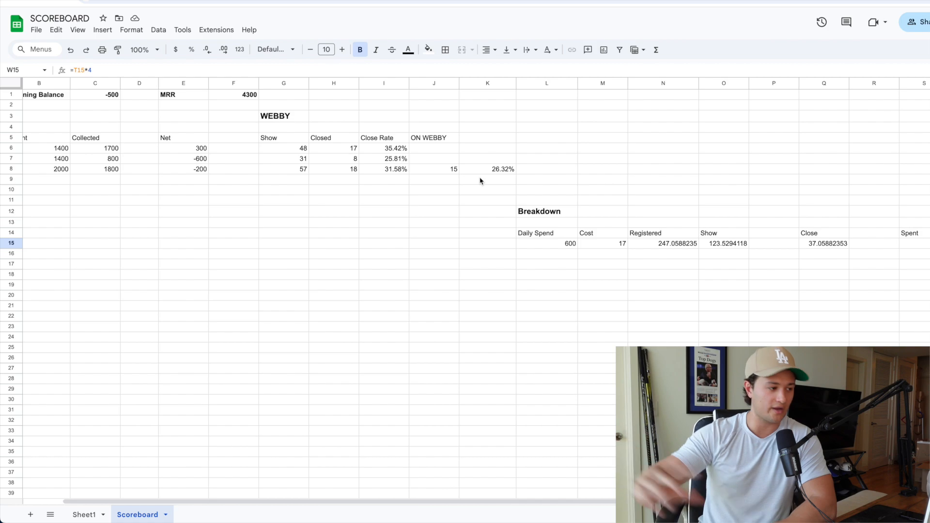
scroll(636, 160, "right", 2)
scroll(565, 184, "right", 3)
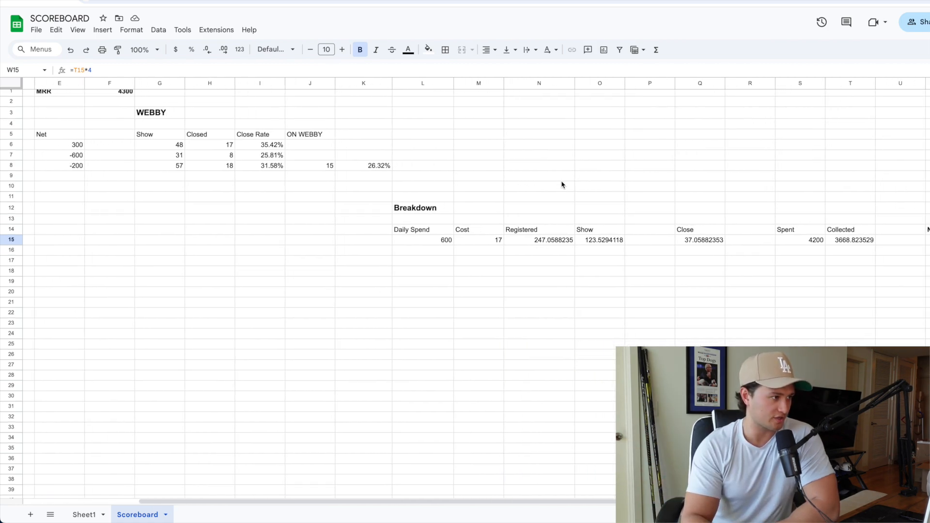